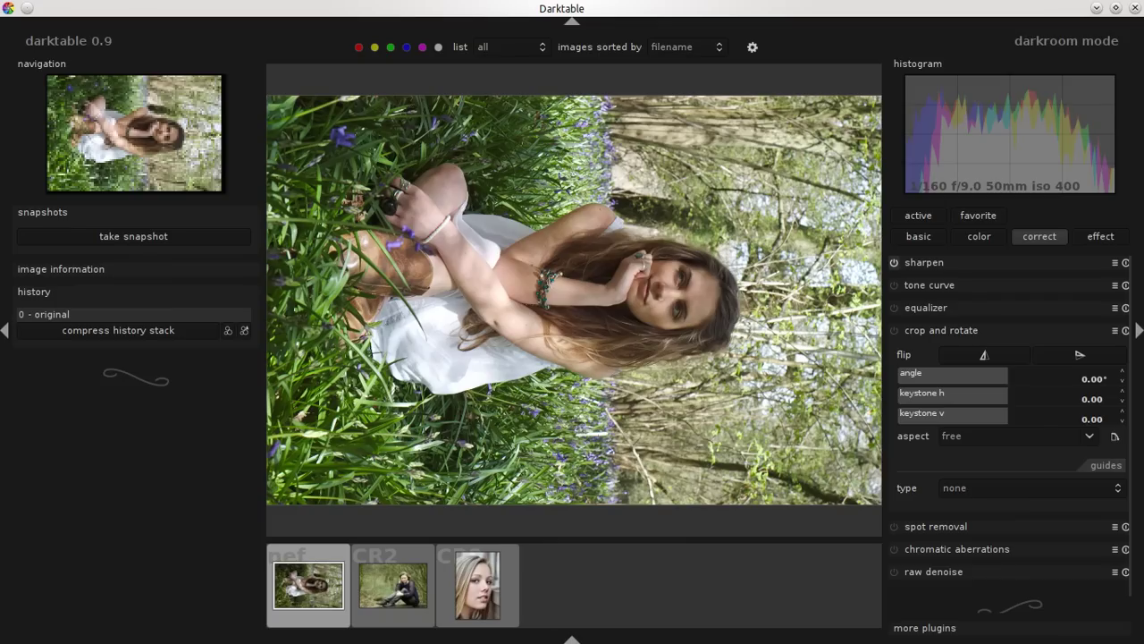
Switch to Chrome and scroll the RAW Edit #25 article reviewing Jared's and Dom's edits
key(alt+Tab)
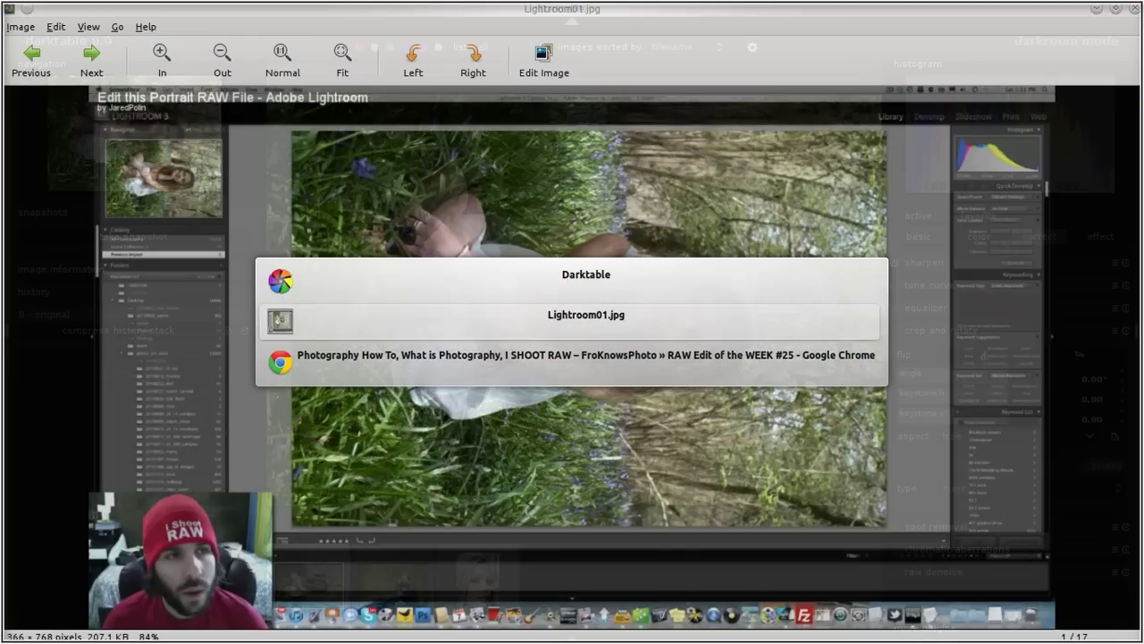
key(alt+Tab)
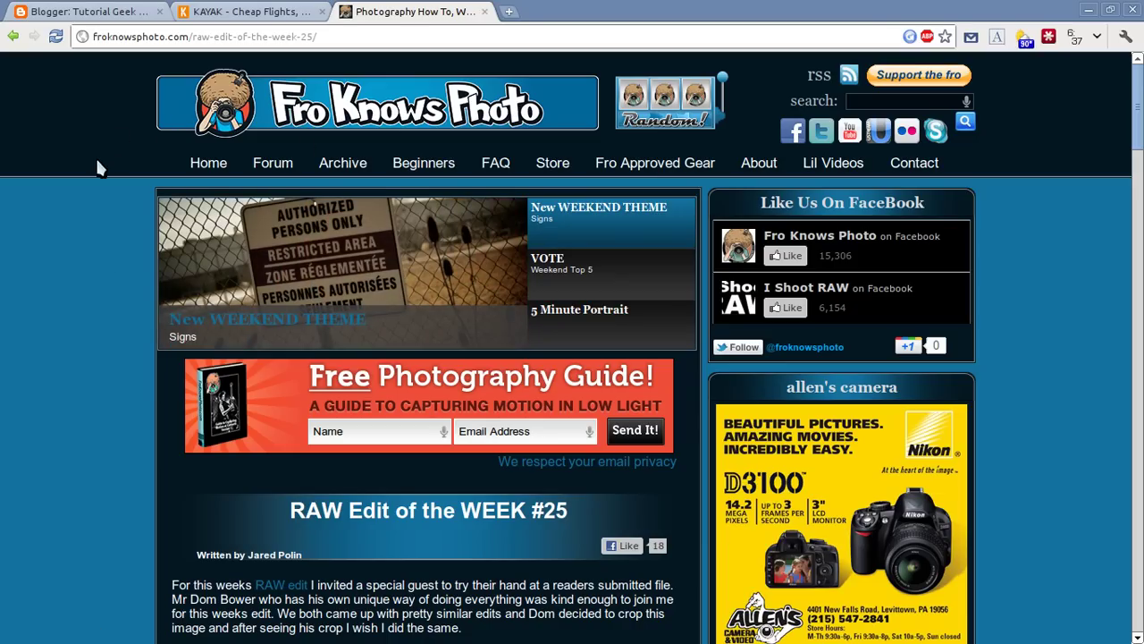
scroll(85, 247, down, 3)
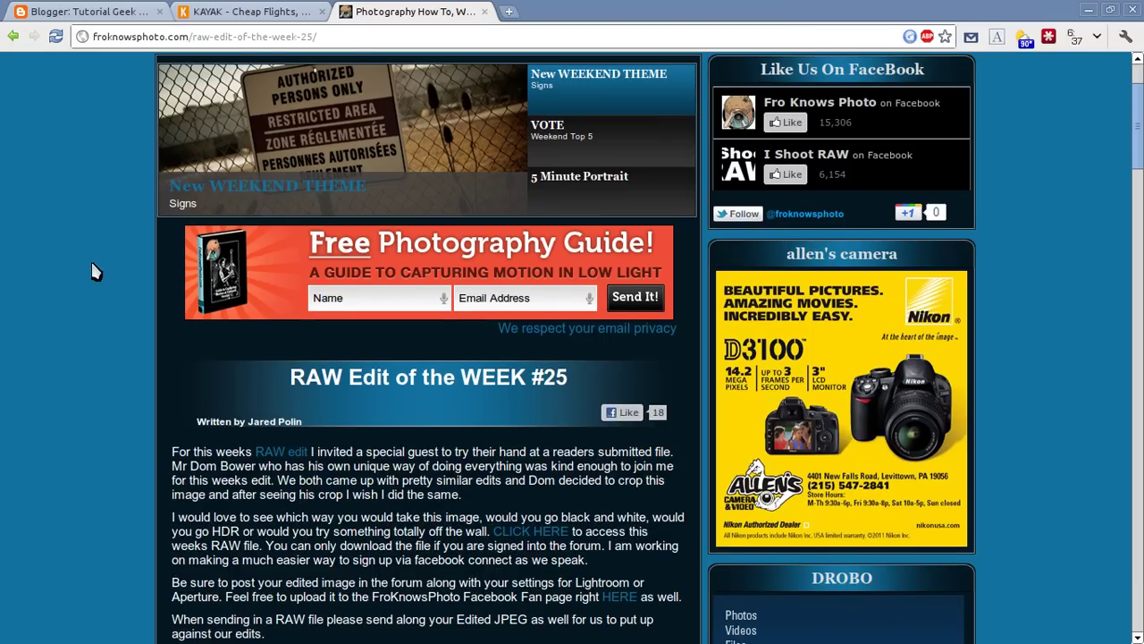
scroll(93, 270, down, 3)
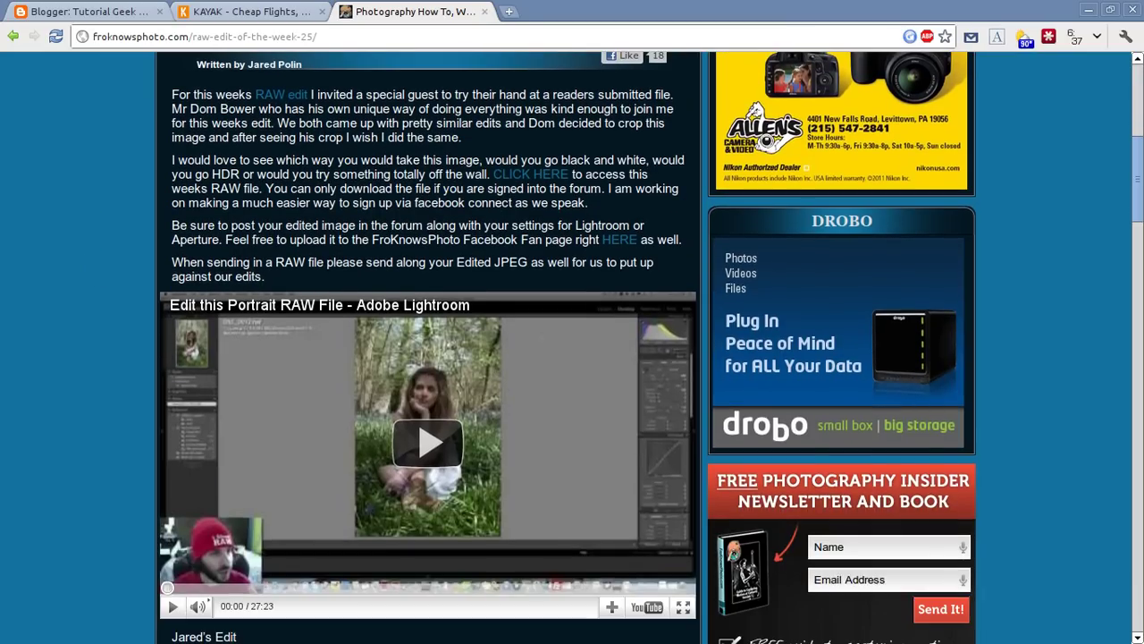
scroll(652, 347, up, 1)
scroll(91, 265, down, 1)
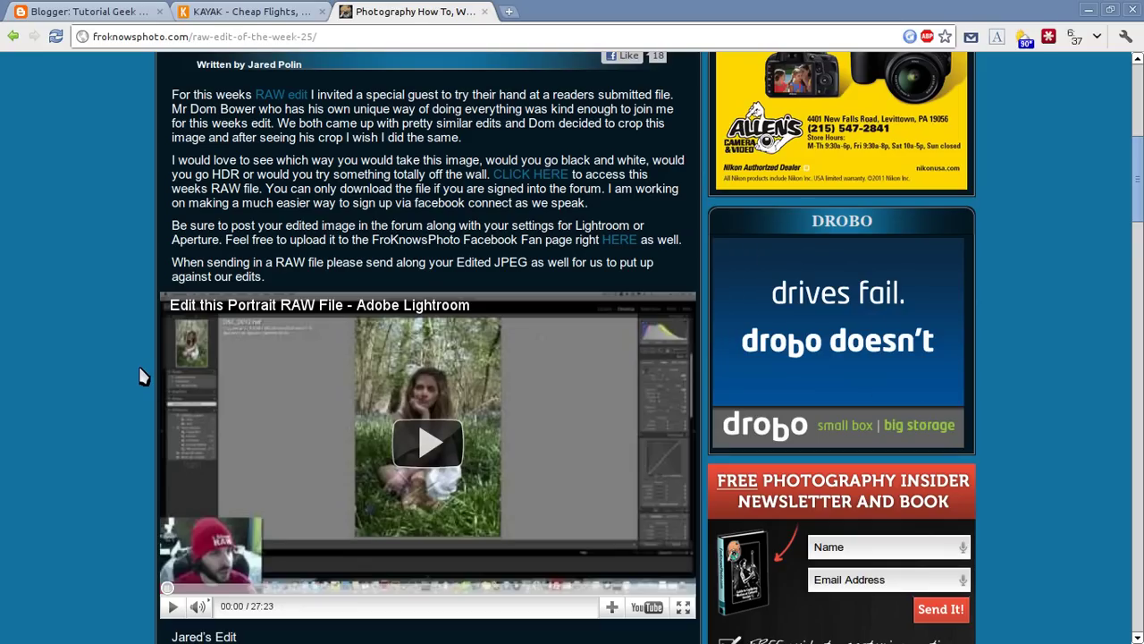
scroll(135, 371, up, 5)
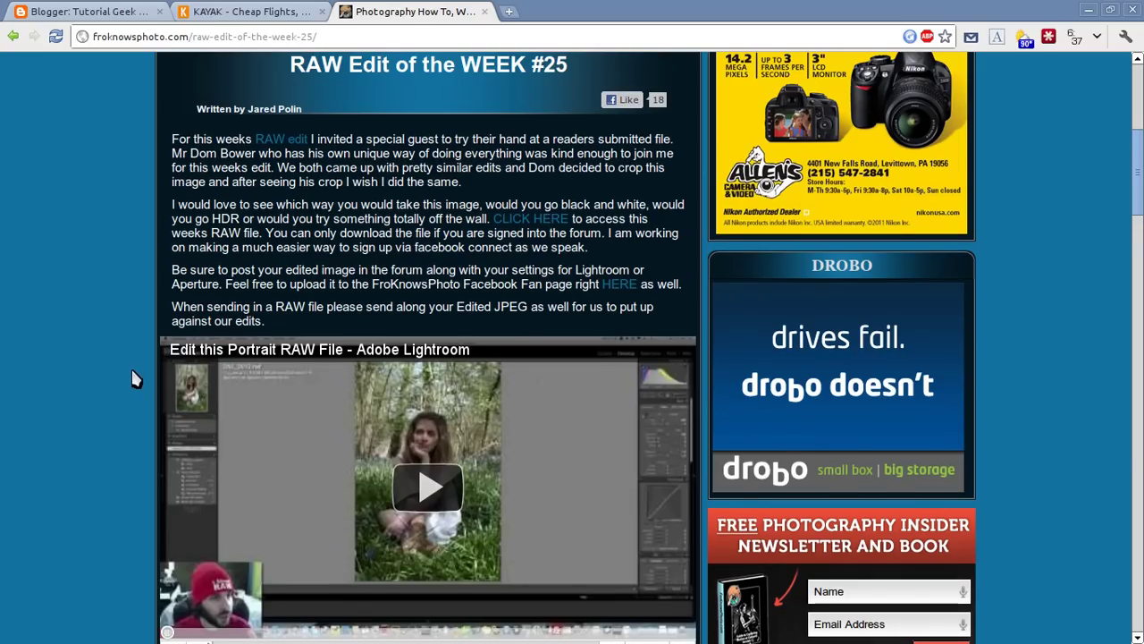
scroll(128, 376, down, 4)
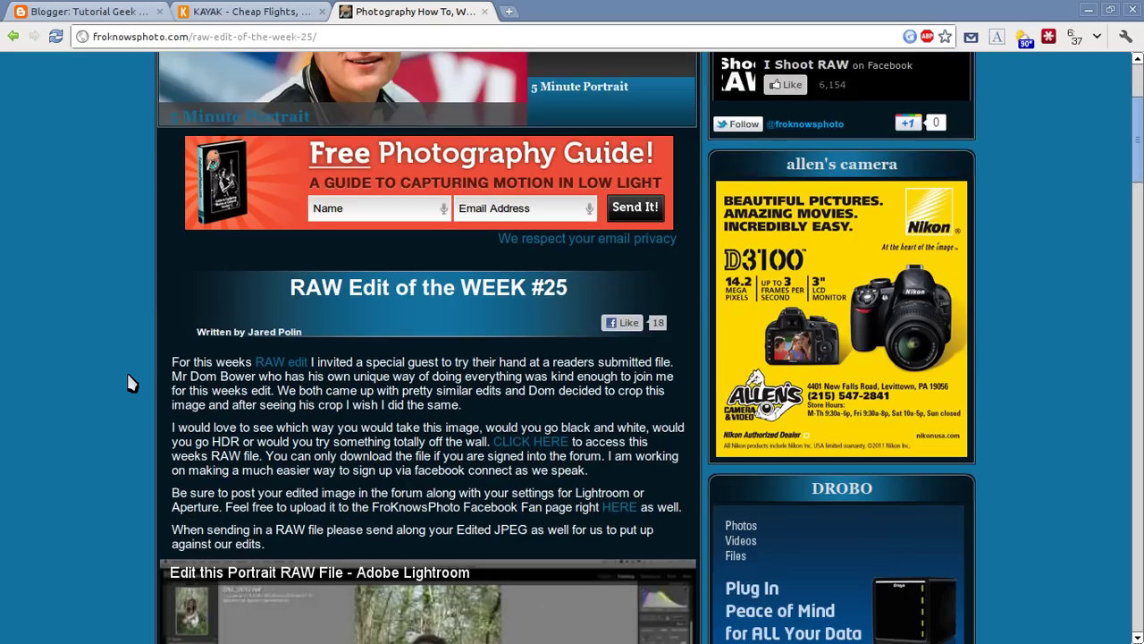
scroll(125, 377, up, 1)
scroll(125, 383, up, 2)
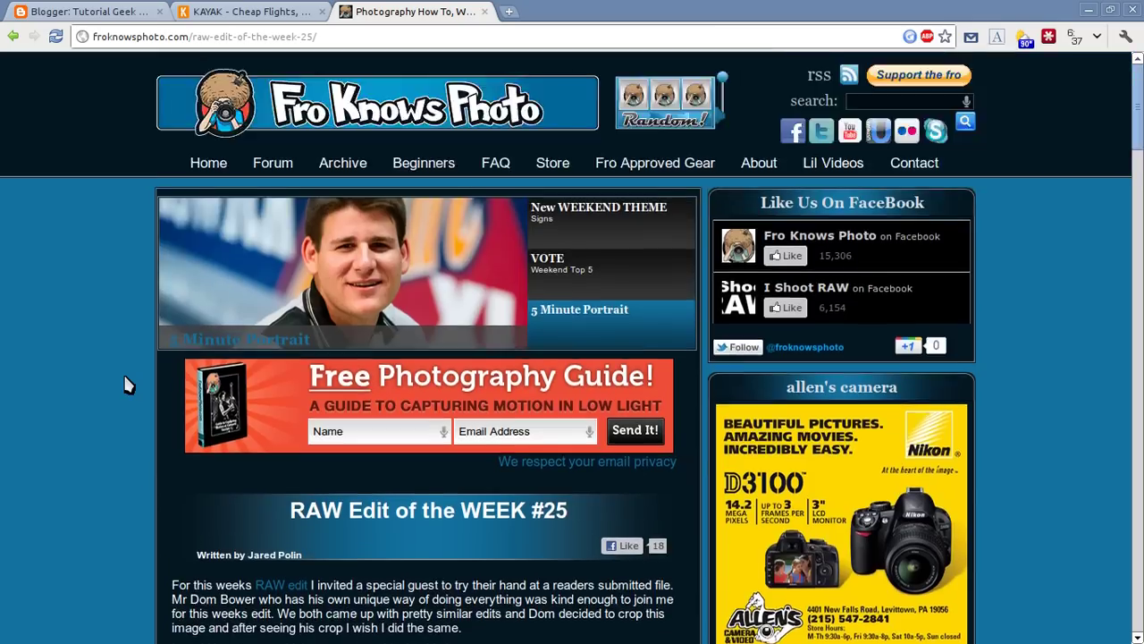
scroll(122, 382, down, 4)
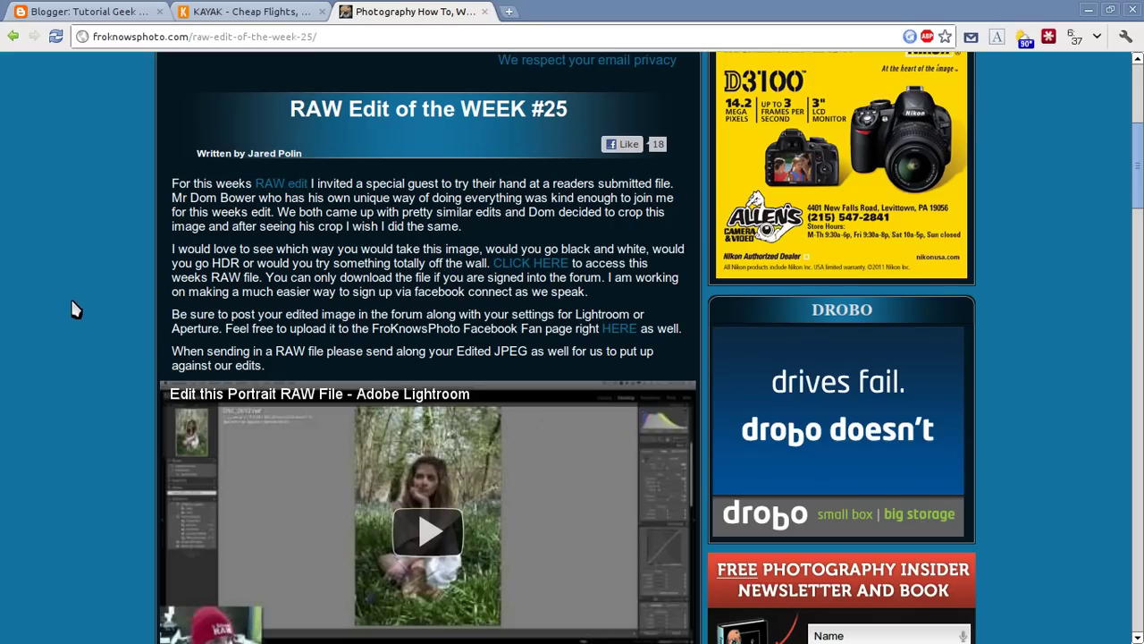
scroll(79, 331, down, 4)
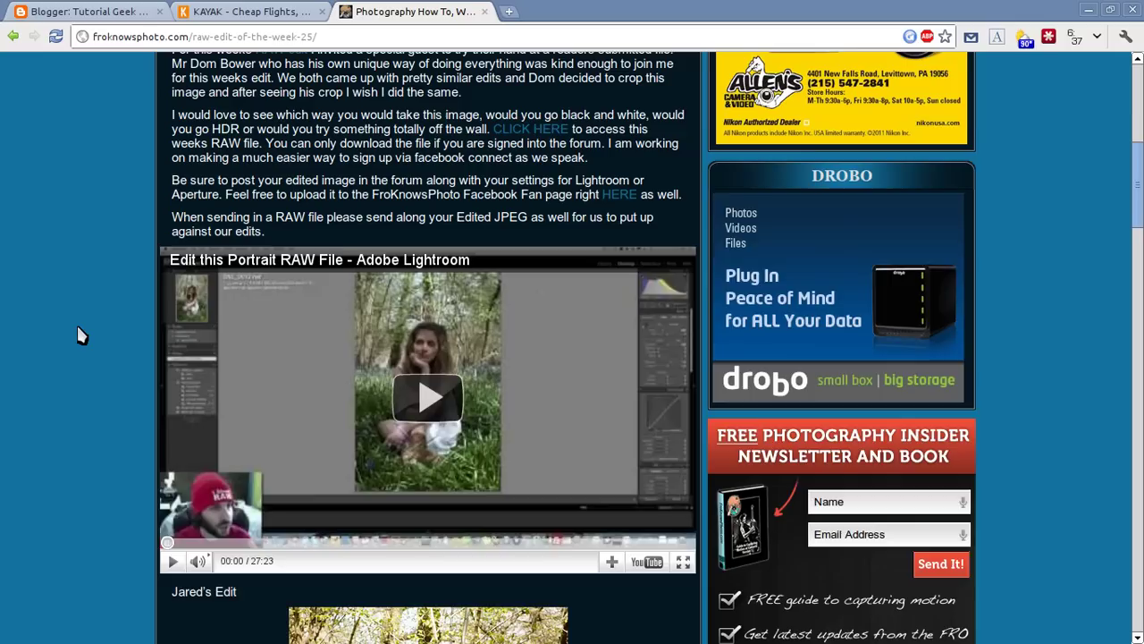
scroll(77, 335, up, 4)
scroll(78, 333, down, 8)
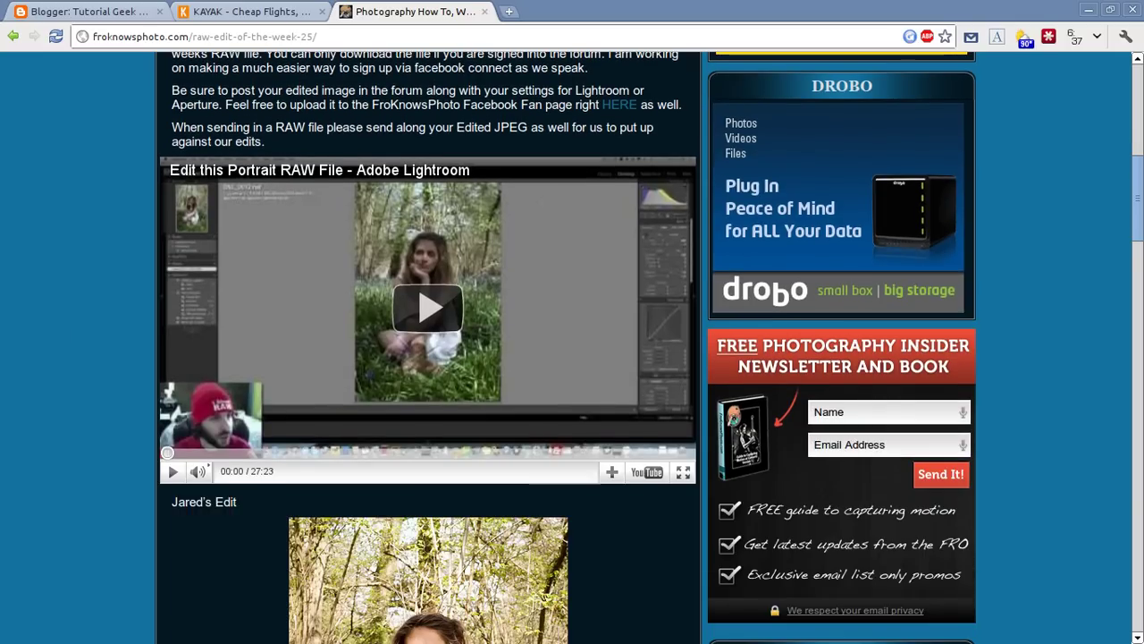
scroll(79, 333, down, 4)
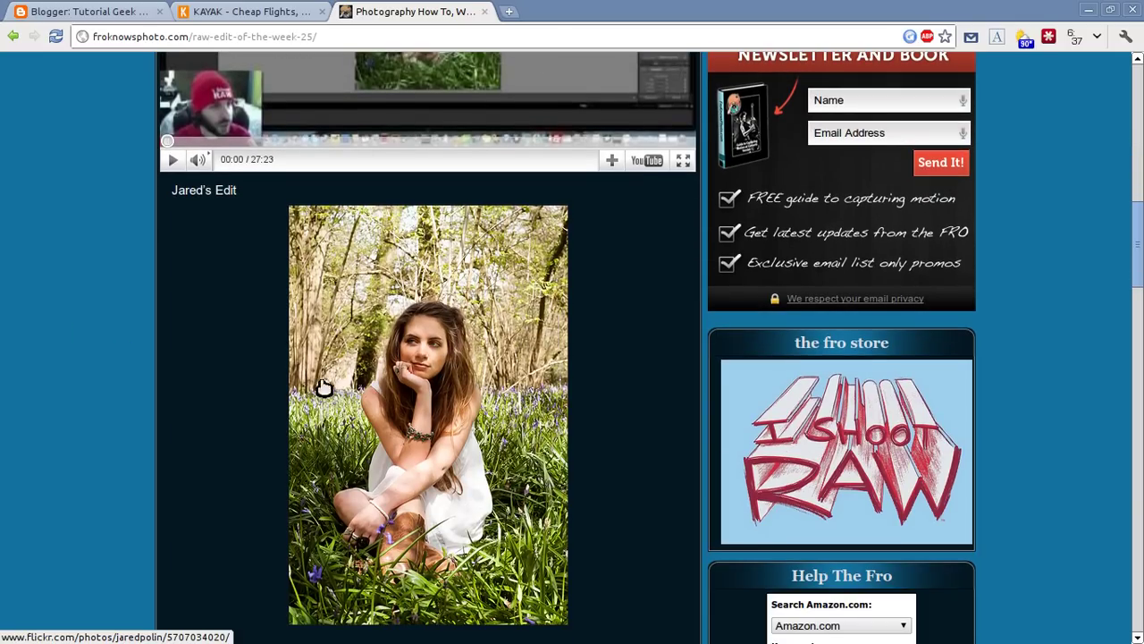
scroll(195, 367, down, 7)
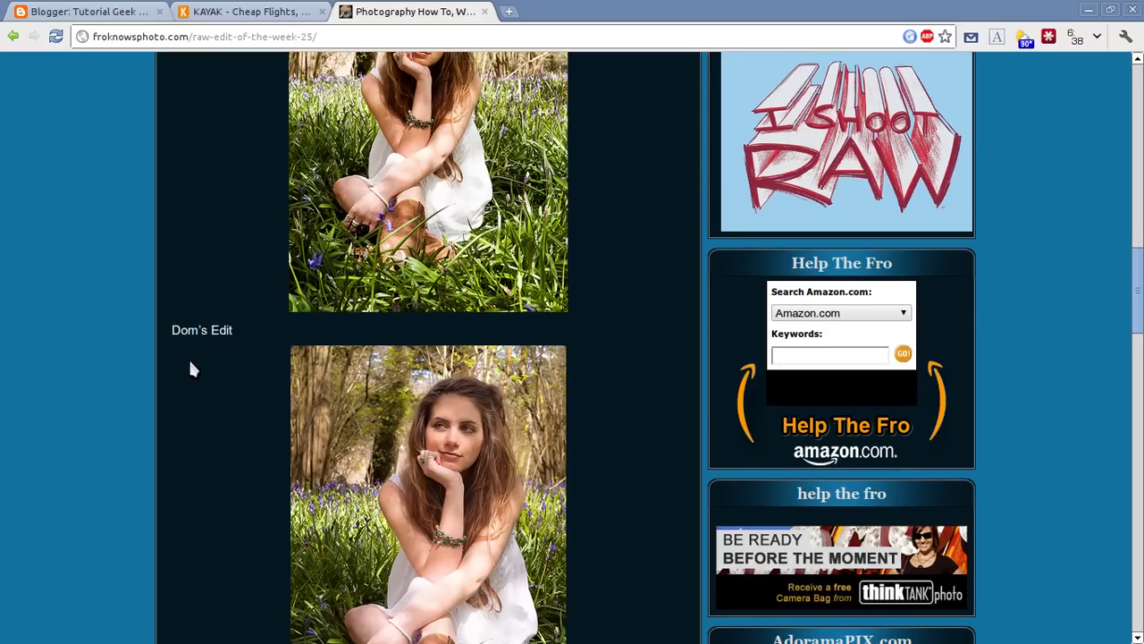
scroll(259, 461, down, 3)
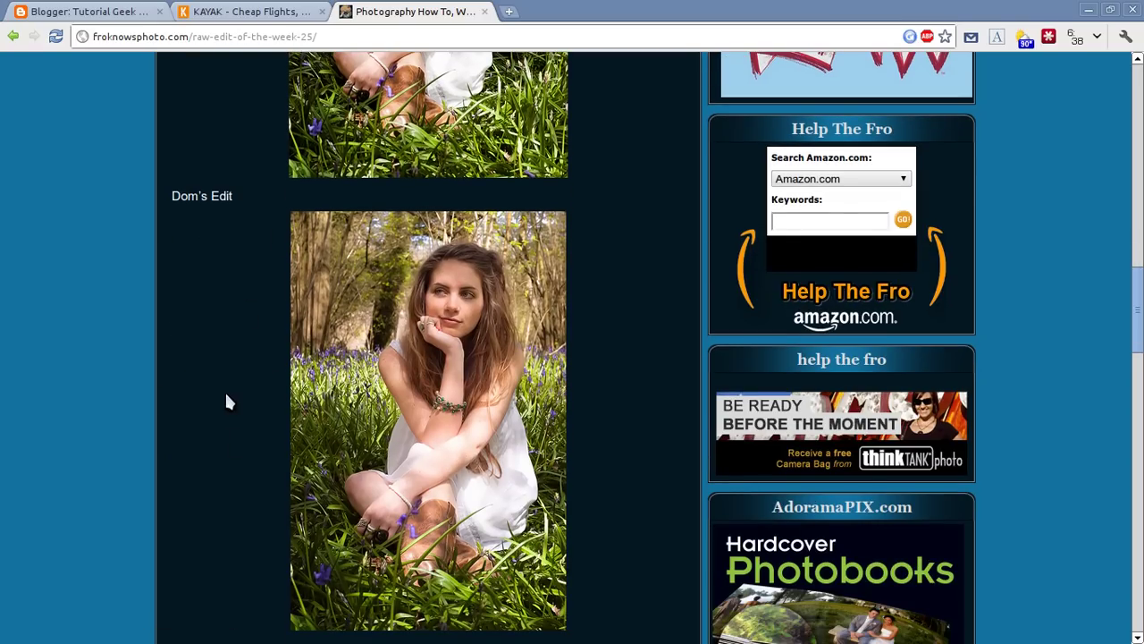
scroll(224, 398, up, 5)
scroll(226, 406, up, 5)
scroll(230, 414, down, 4)
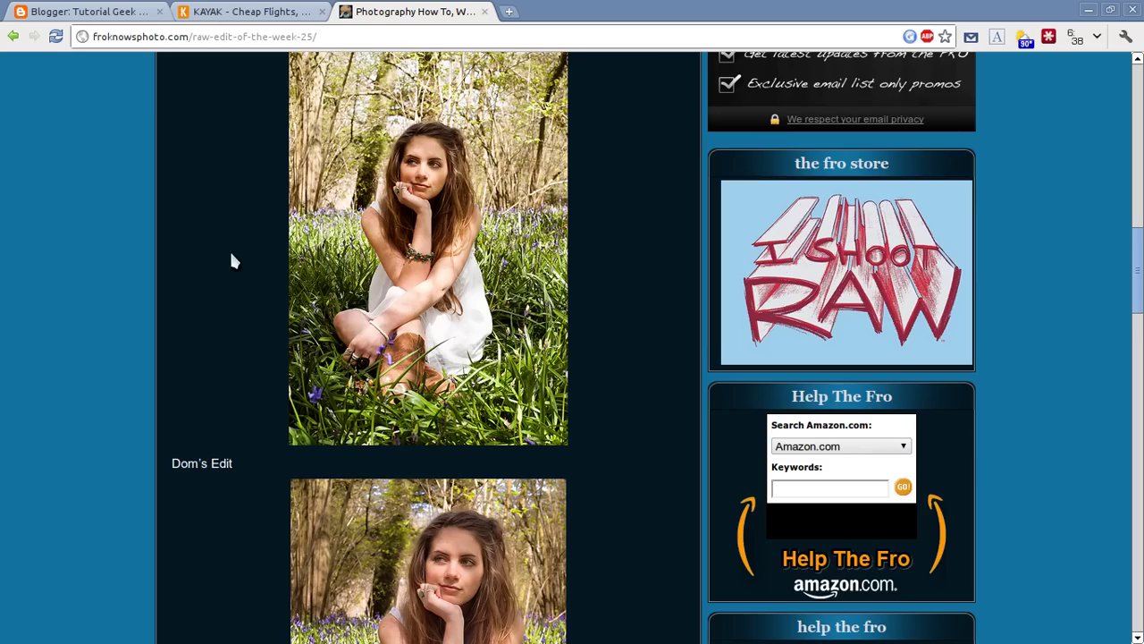
scroll(230, 258, down, 5)
scroll(215, 290, up, 16)
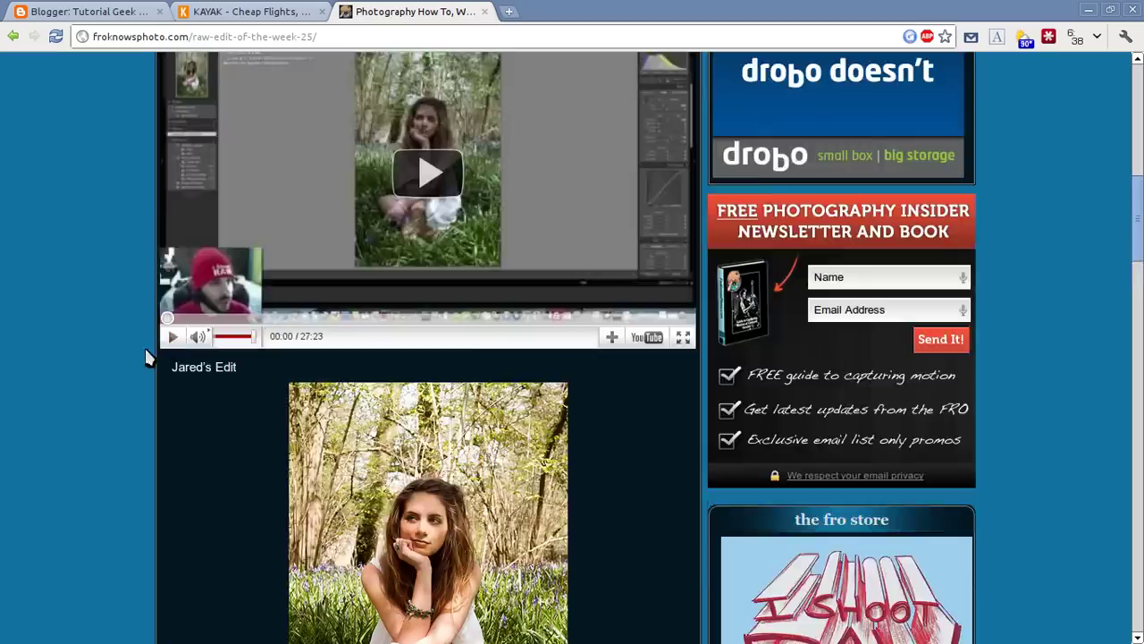
scroll(126, 358, up, 4)
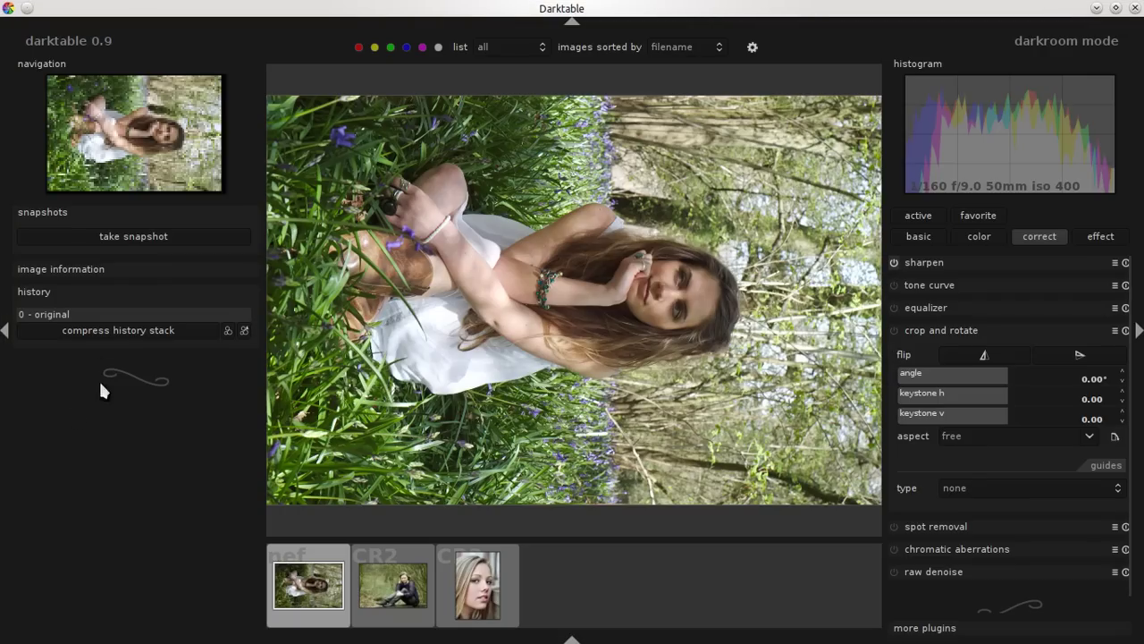
Compare the Darktable portrait against the Lightroom reference screenshot
key(alt+Tab)
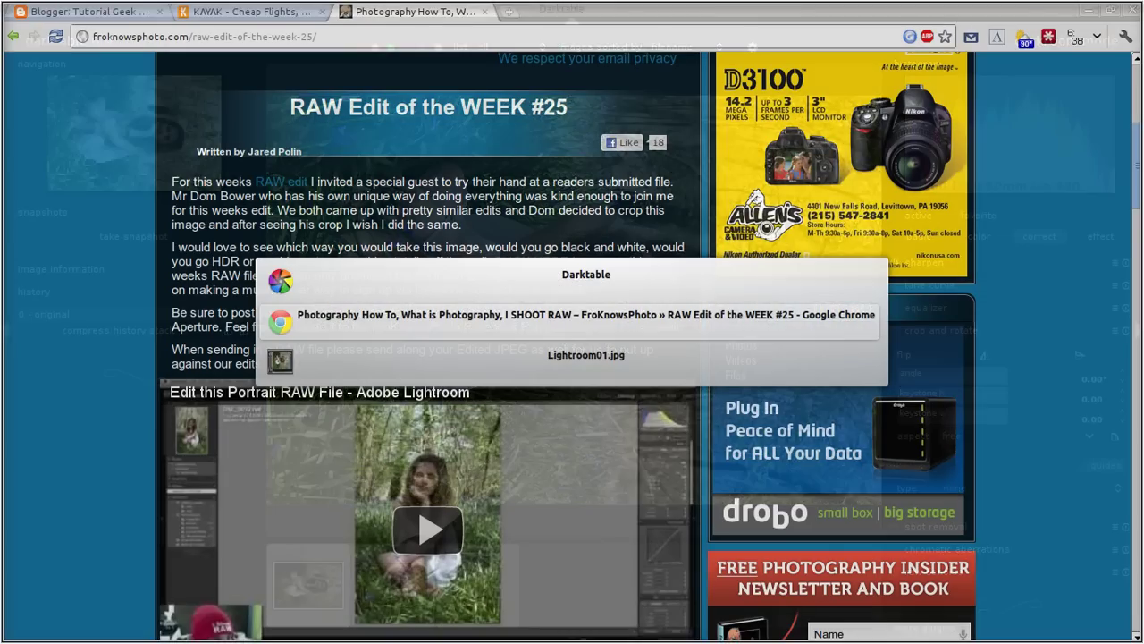
key(alt+Tab)
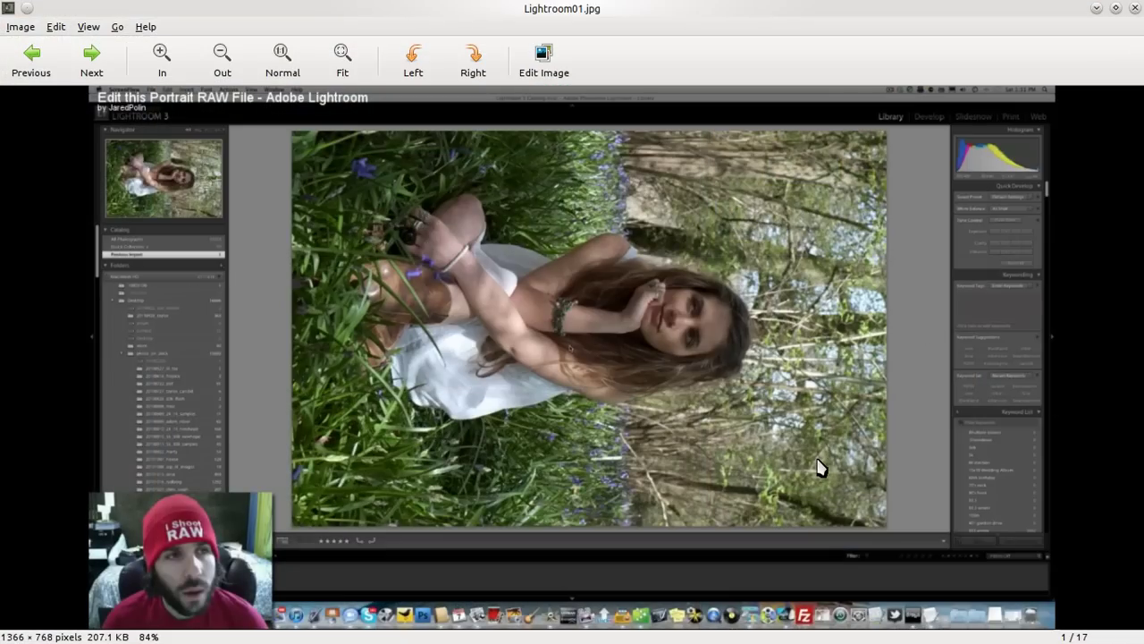
key(alt+Tab)
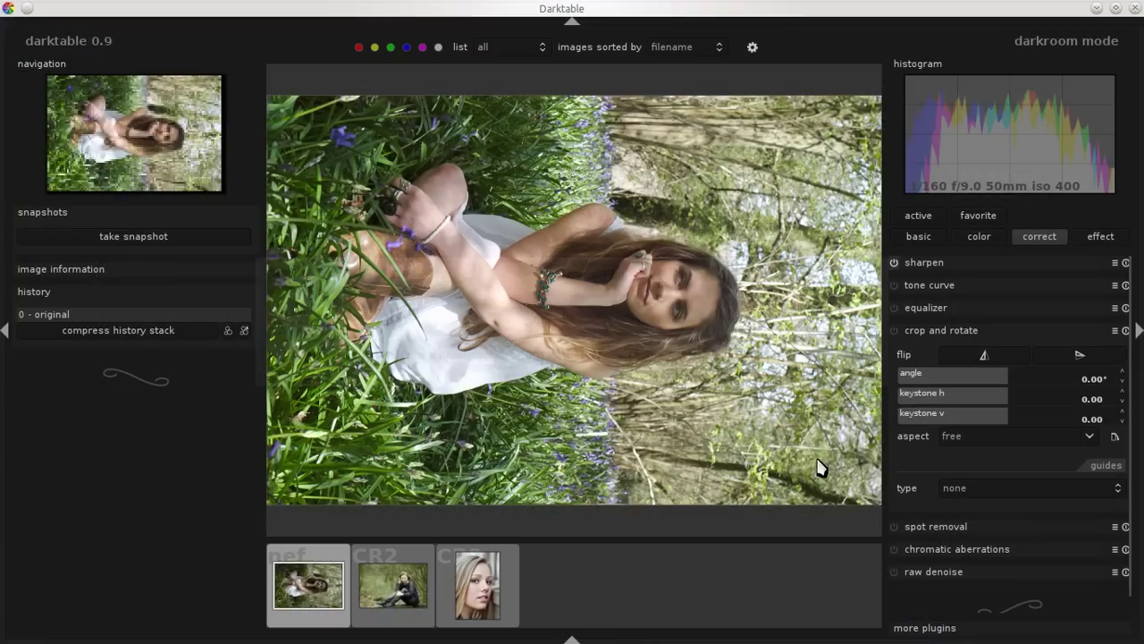
key(alt+Tab)
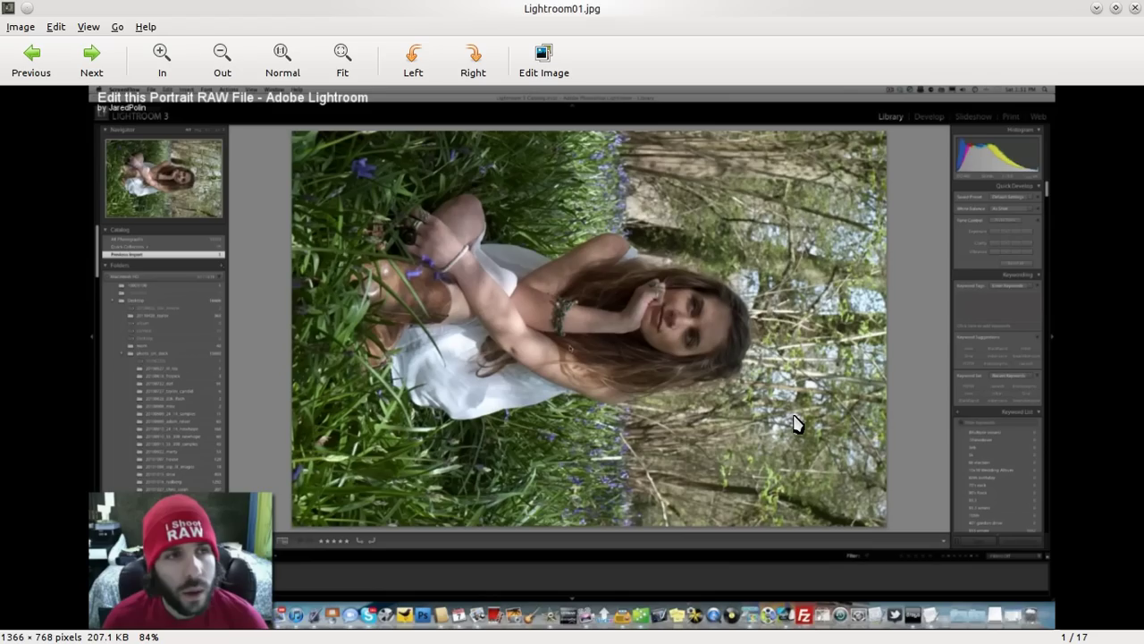
key(alt+Tab)
key(alt+Tab)
key(alt+Tab)
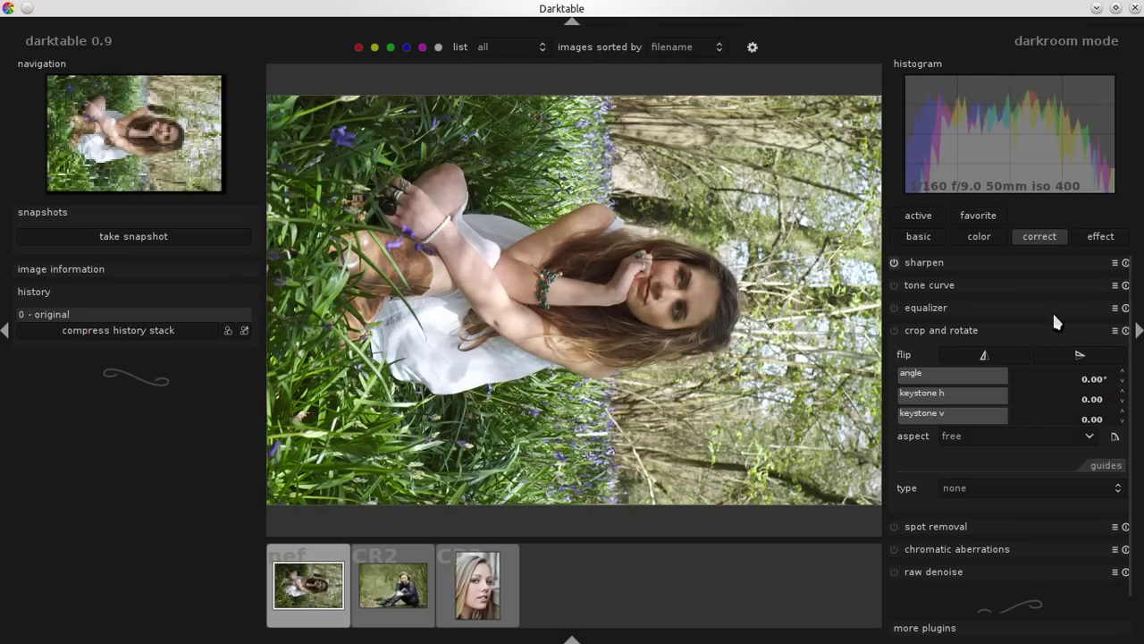
Apply the crop and rotate 'rotate by -90' preset to stand the portrait upright
click(1021, 328)
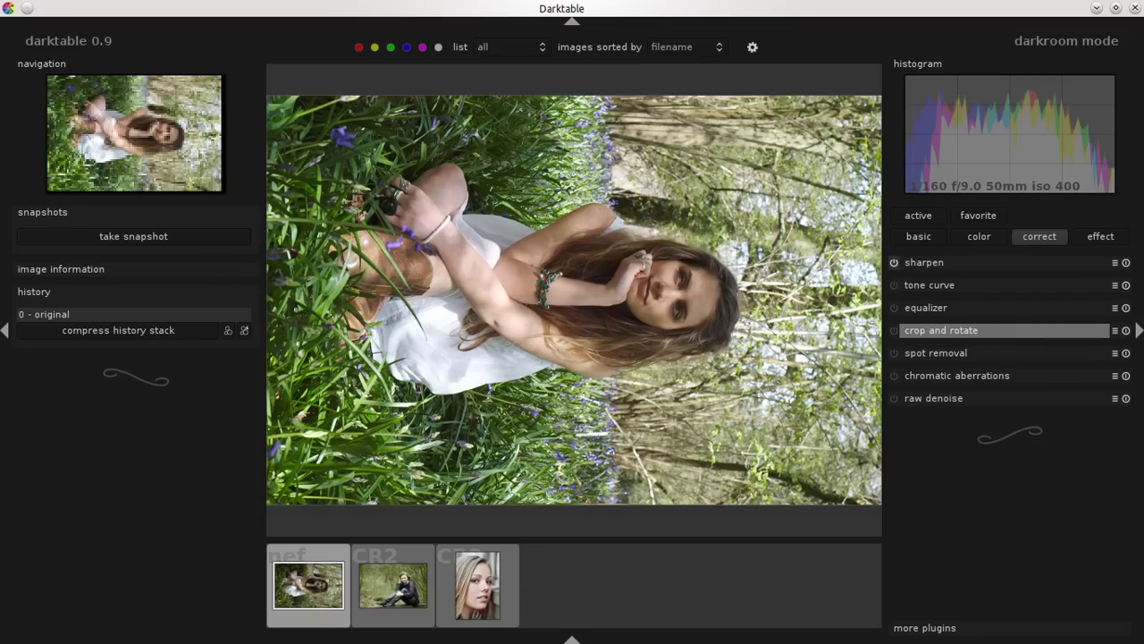
click(1010, 325)
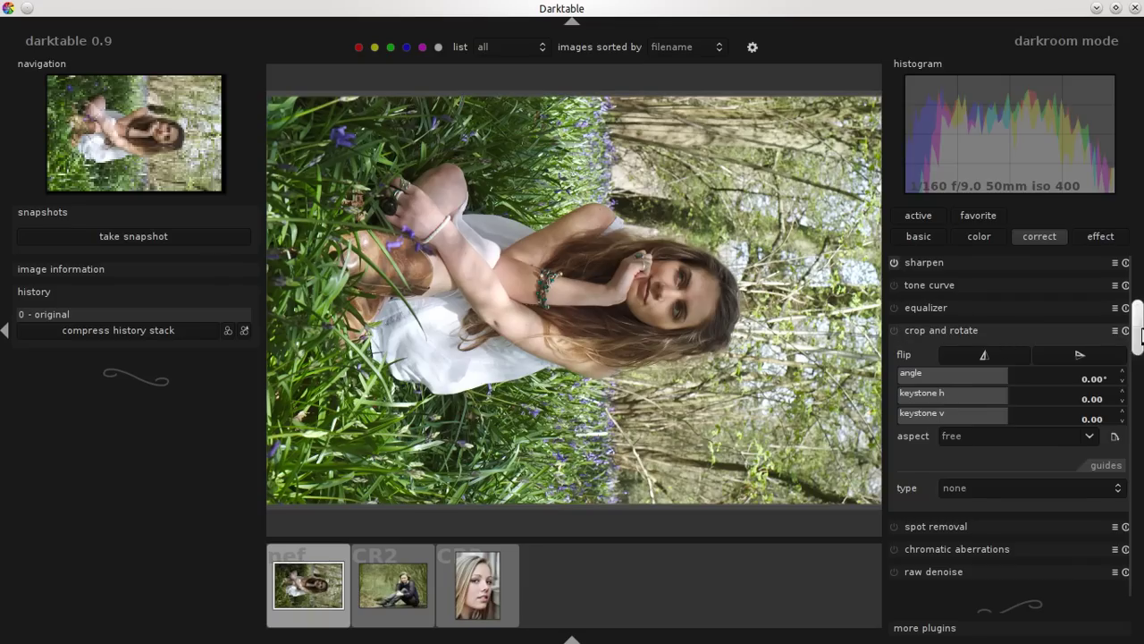
click(1114, 330)
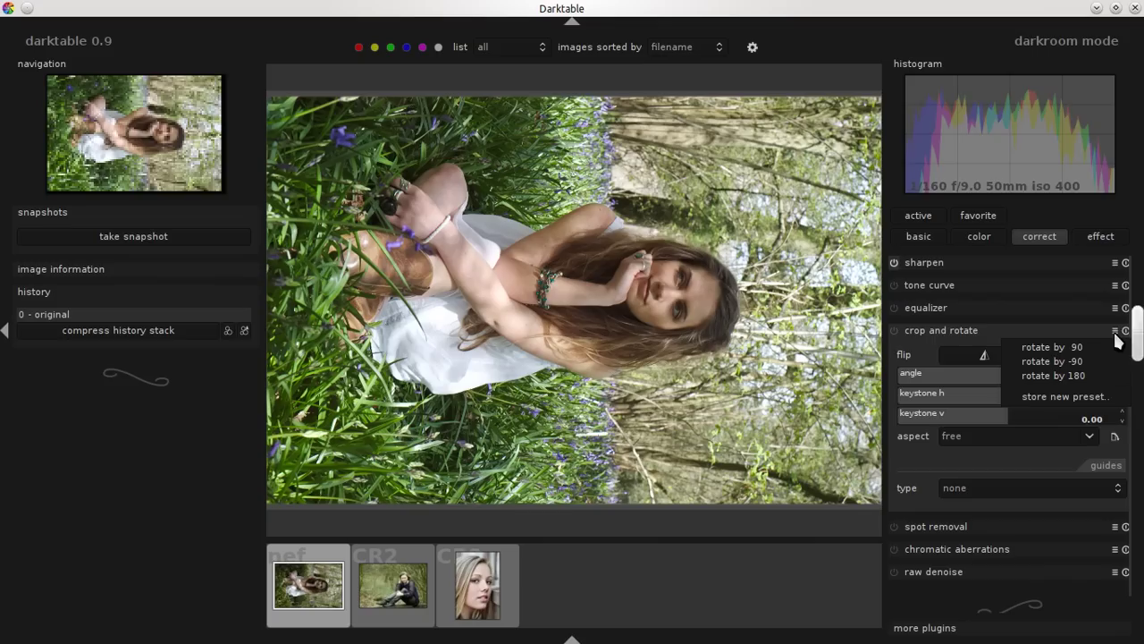
click(1063, 361)
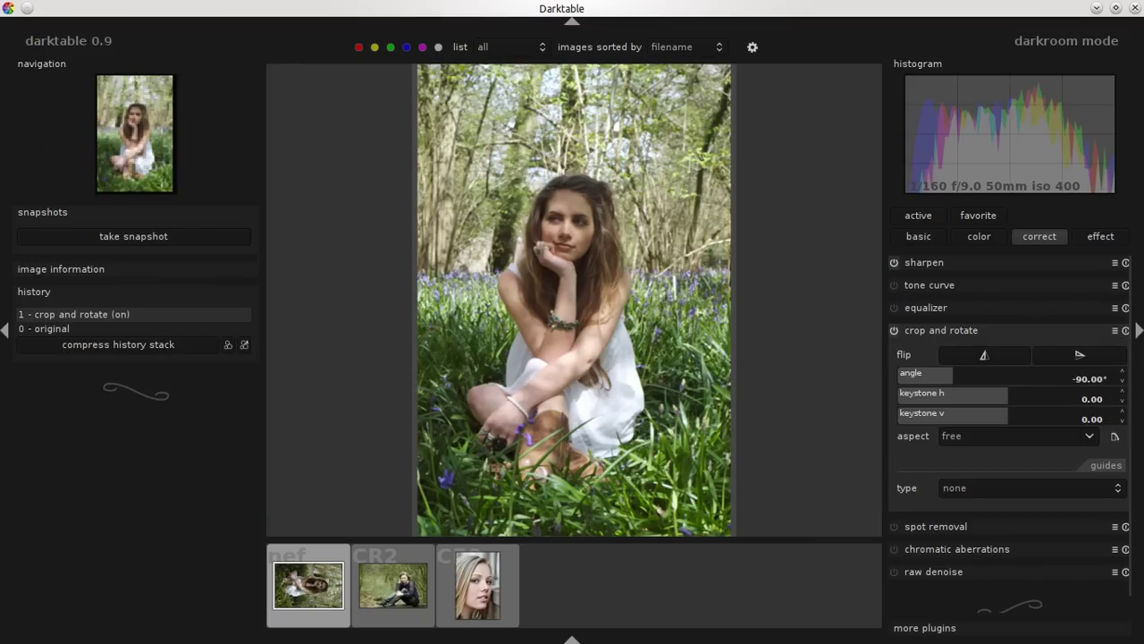
Flip between Lightroom02.jpg and the next reference screenshot, then return to Darktable
key(alt+Tab)
key(Right)
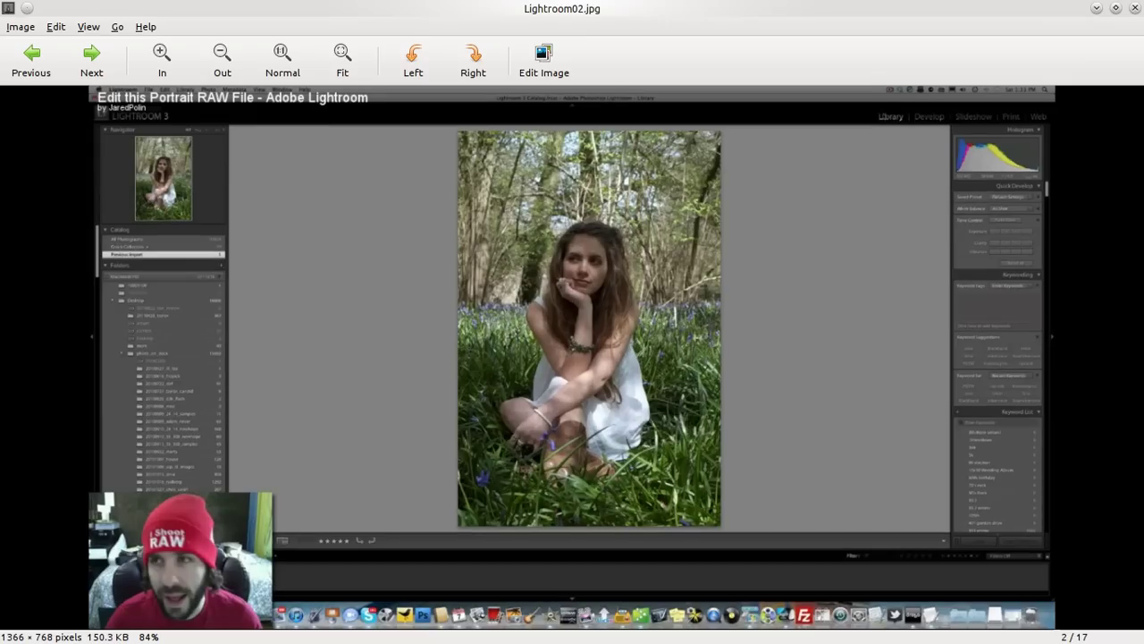
key(Right)
key(Left)
key(Right)
key(Left)
key(Right)
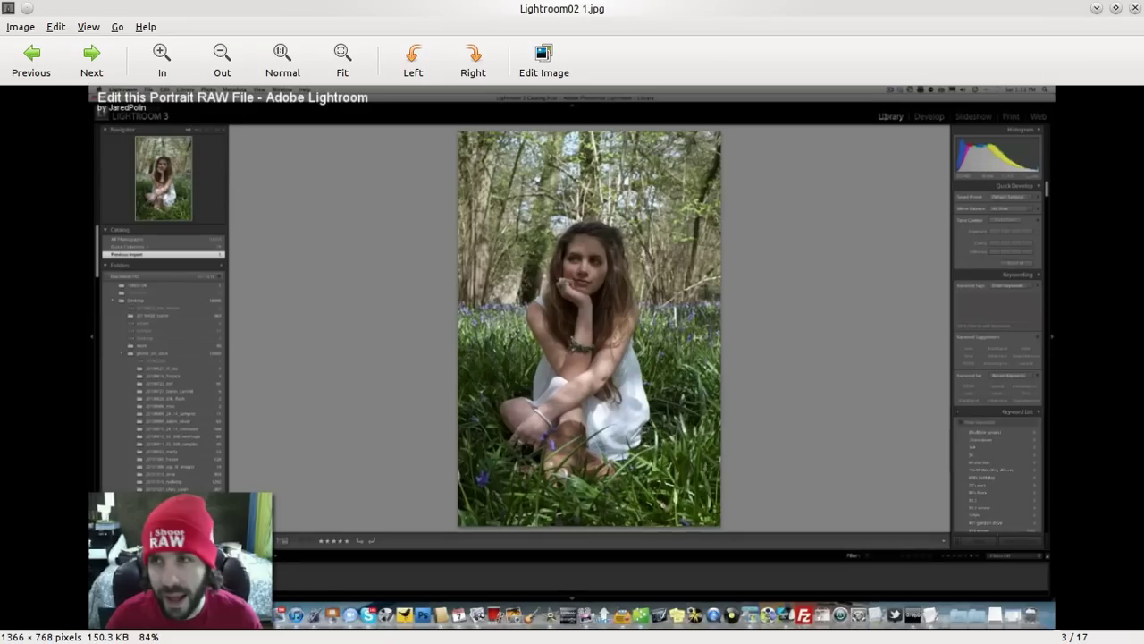
key(alt+Tab)
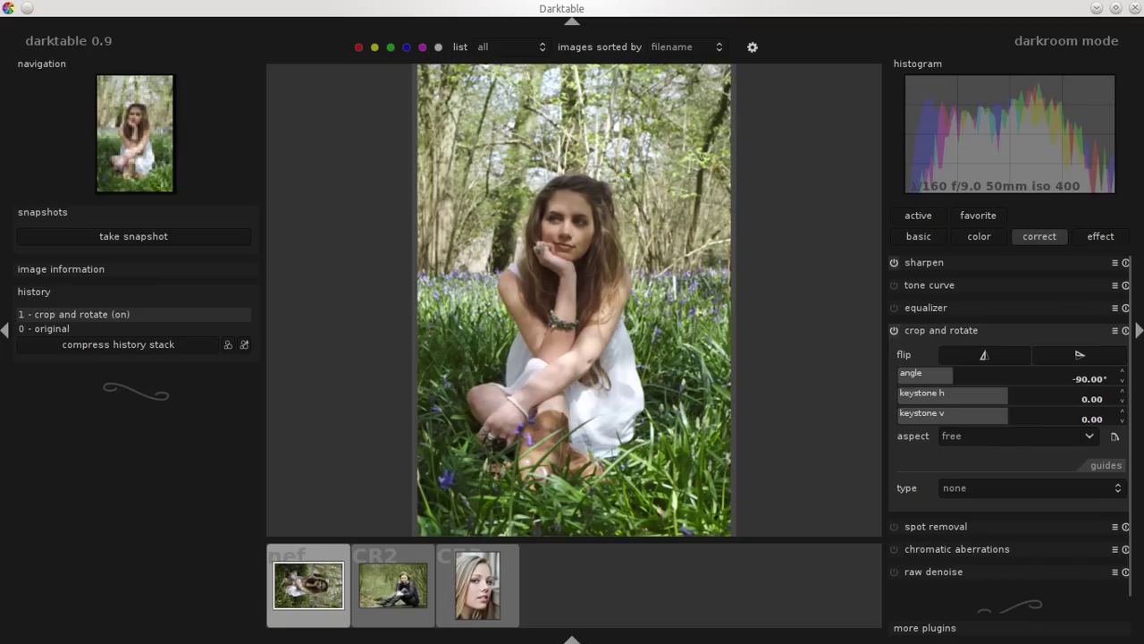
Apply the saved white balance preset to warm the portrait
click(1021, 330)
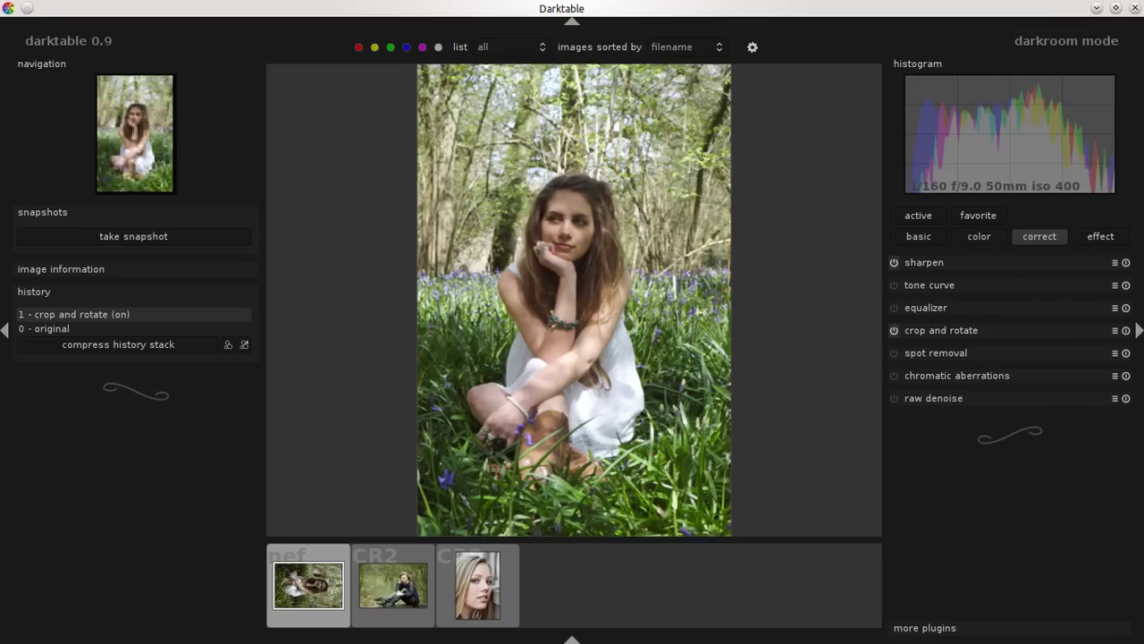
click(919, 236)
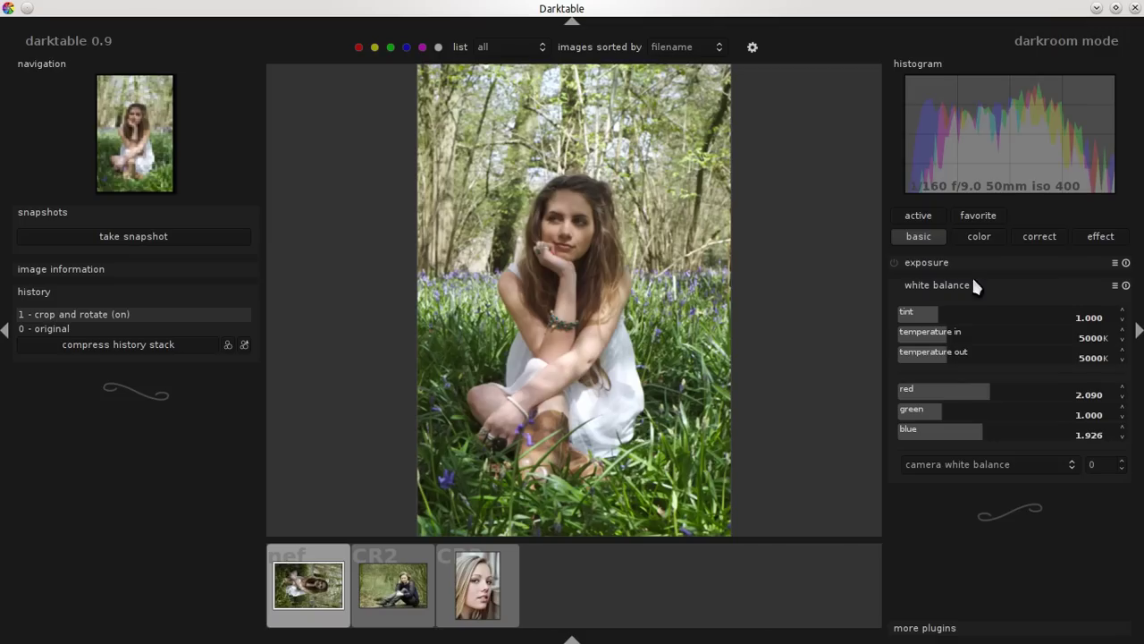
click(1114, 286)
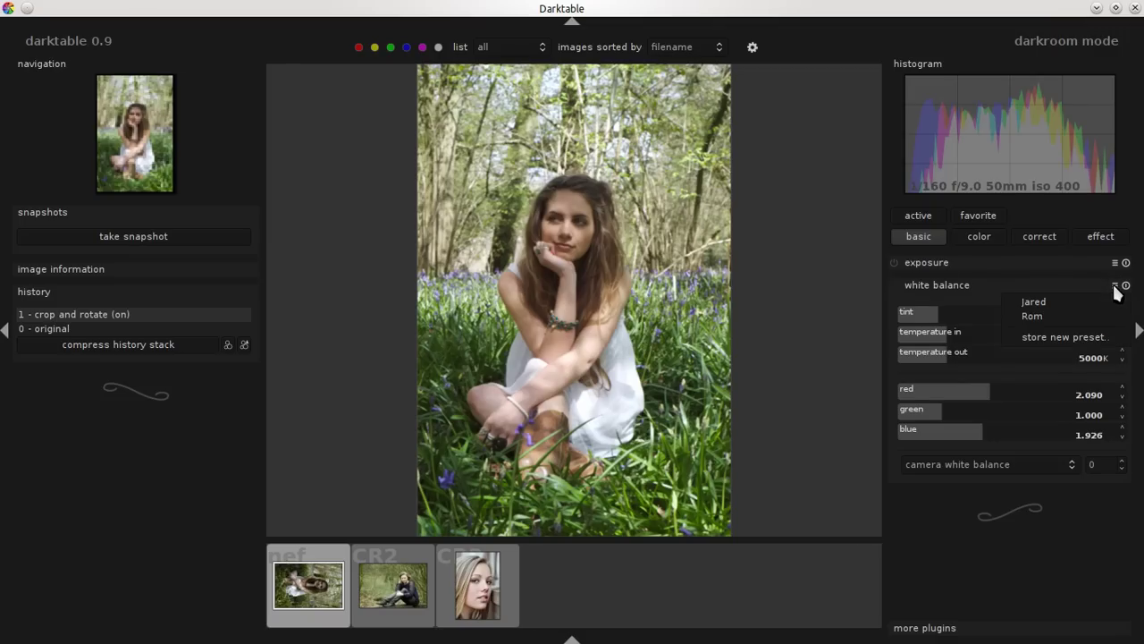
click(1063, 301)
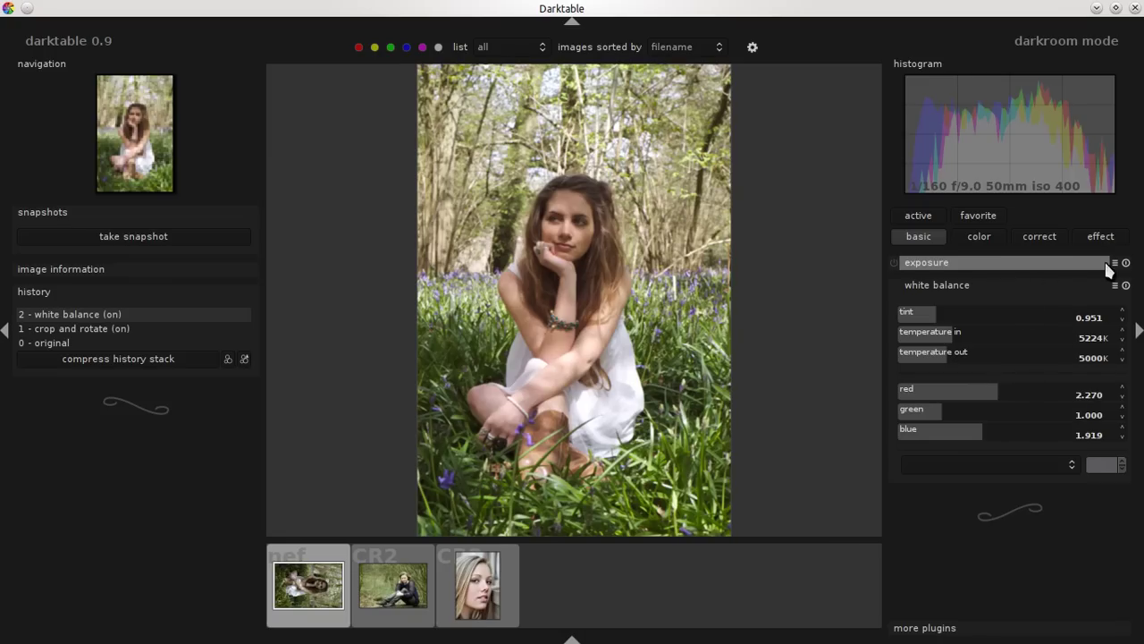
Apply the saved exposure preset (0.398 EV), then check the Lightroom03.jpg reference
click(1058, 266)
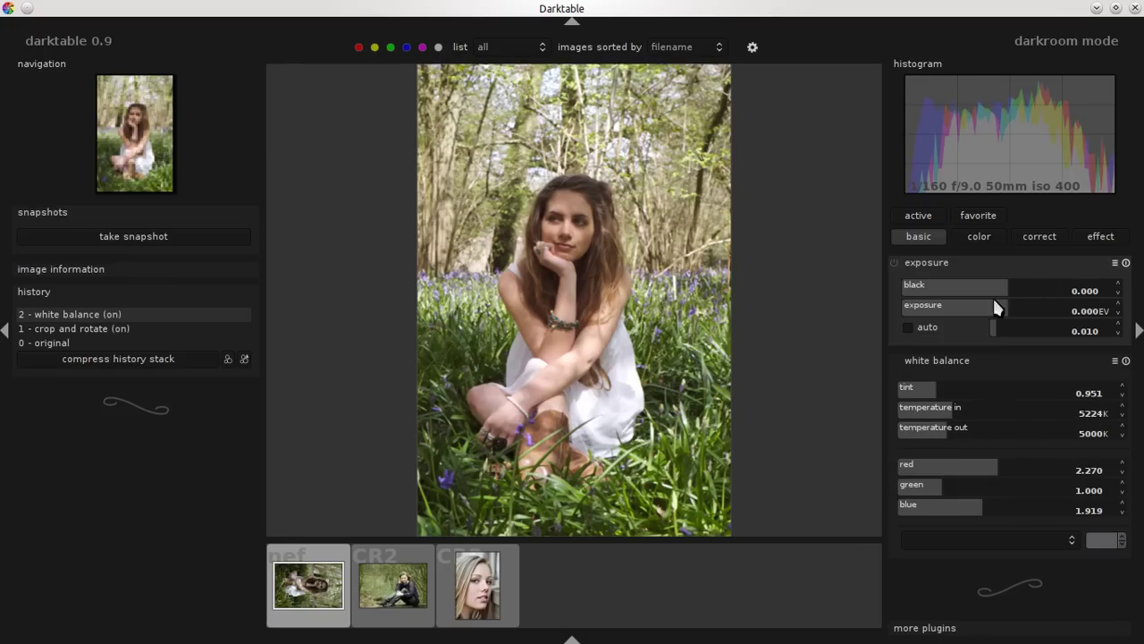
click(1115, 263)
click(1052, 278)
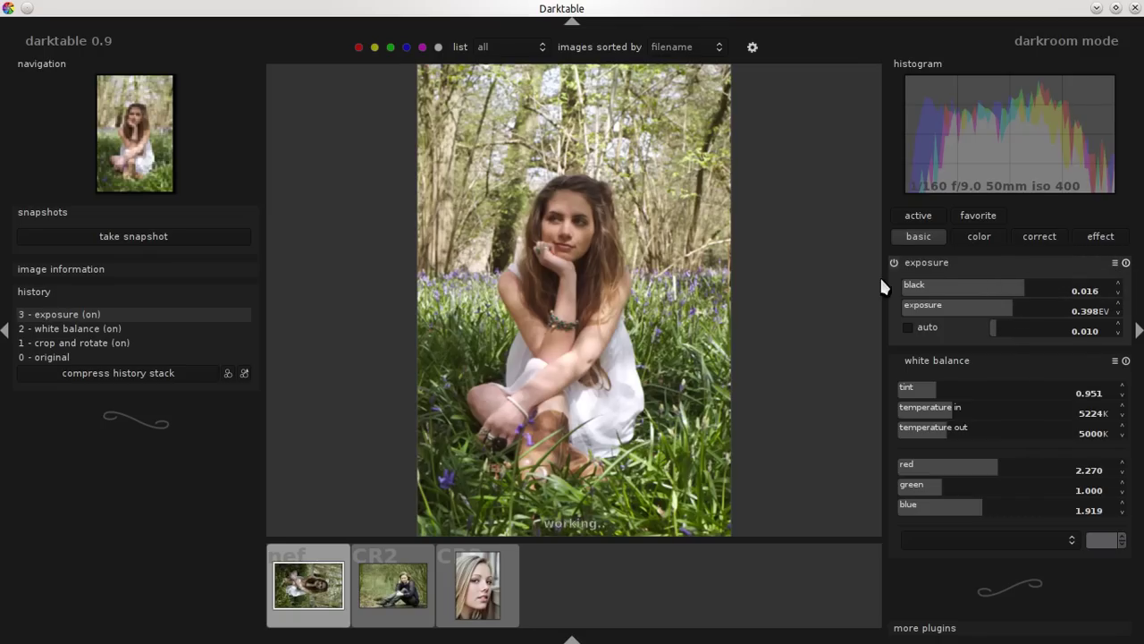
key(alt+Tab)
key(Right)
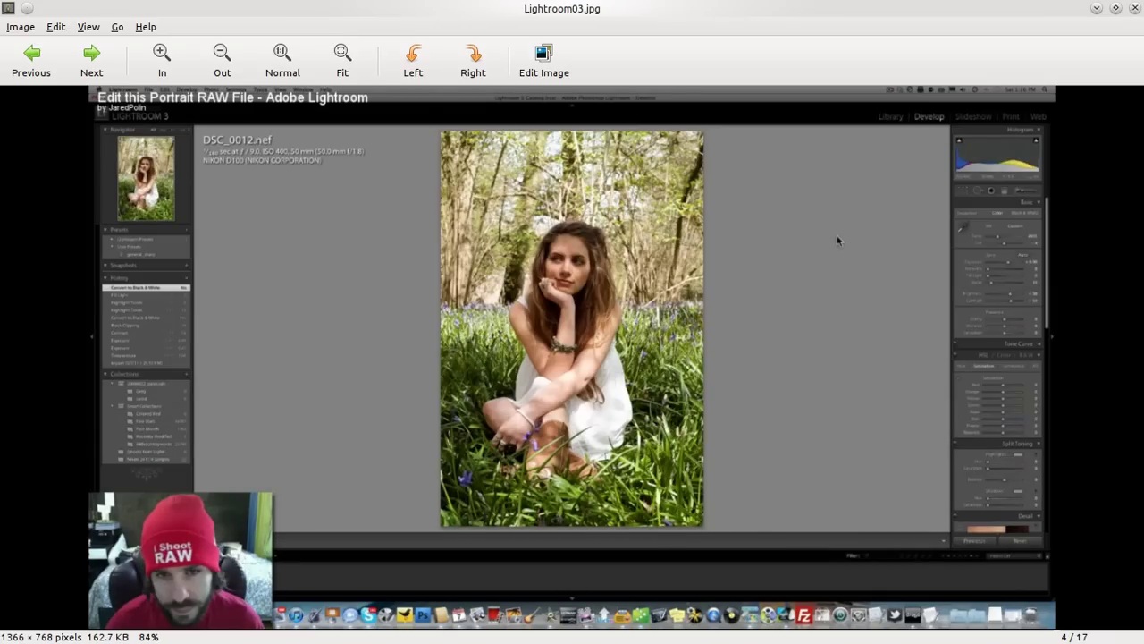
key(alt+Tab)
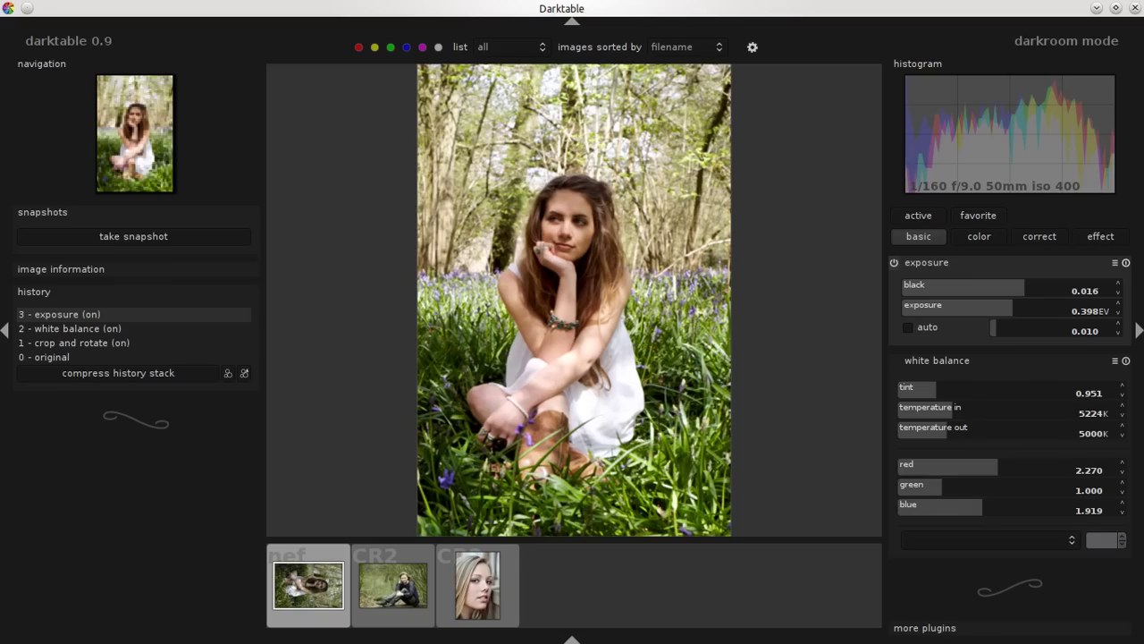
key(alt+Tab)
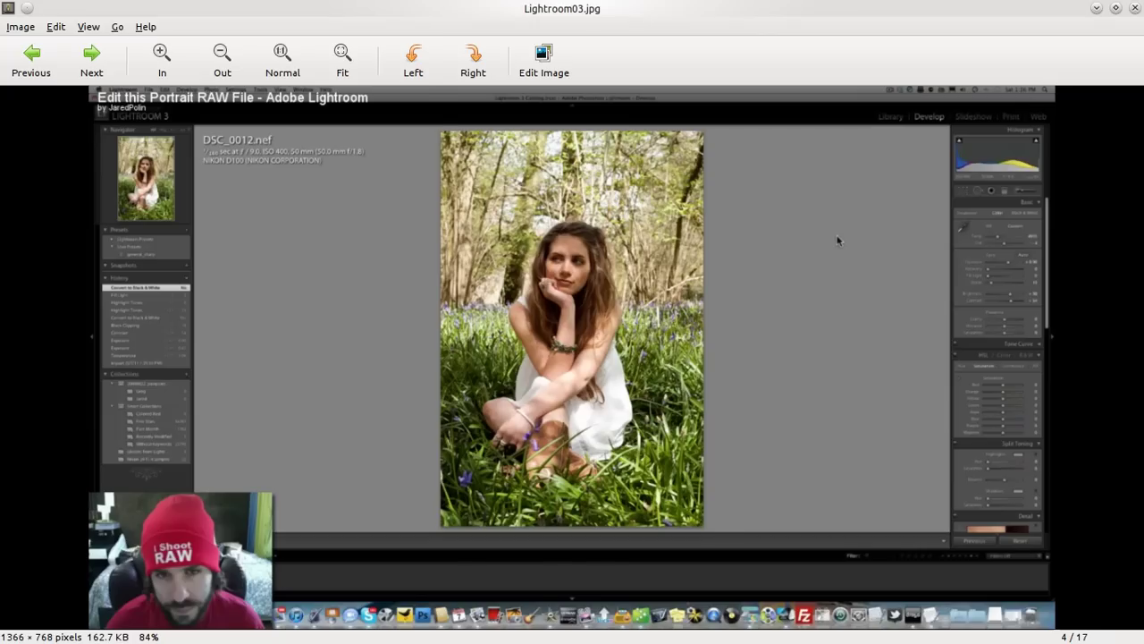
key(alt+Tab)
key(alt+Tab)
key(alt+Tab)
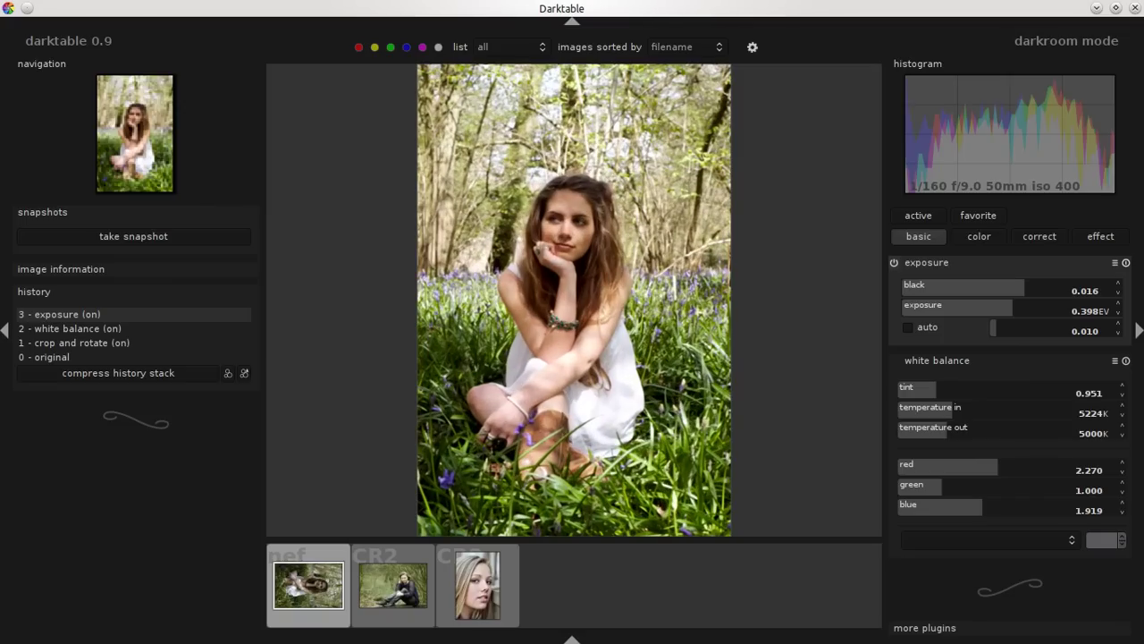
key(alt+Tab)
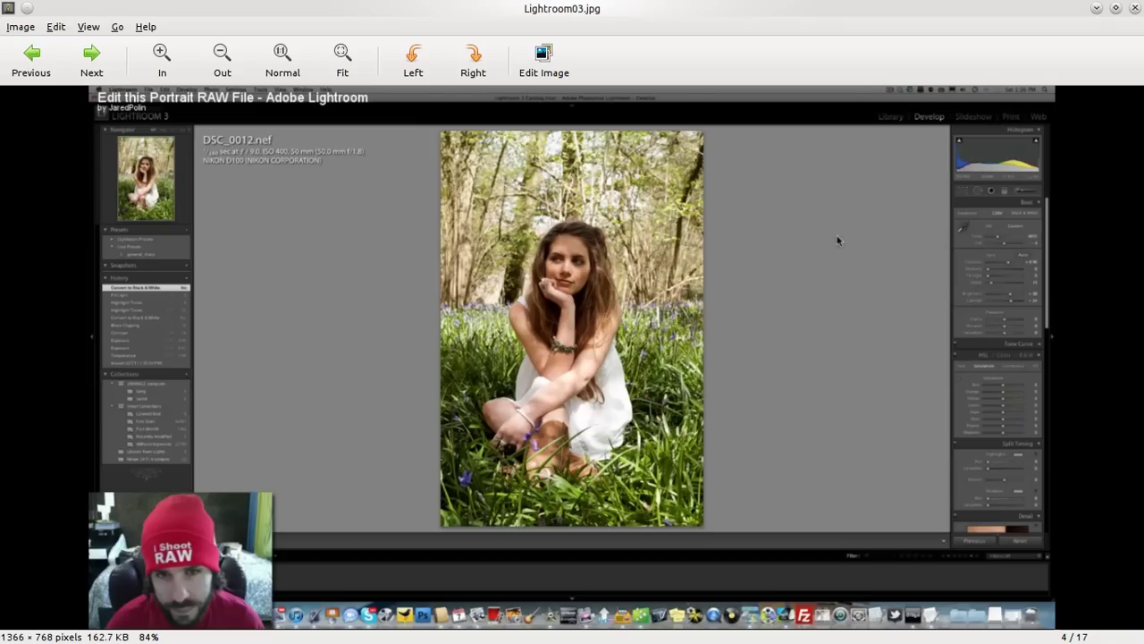
key(alt+Tab)
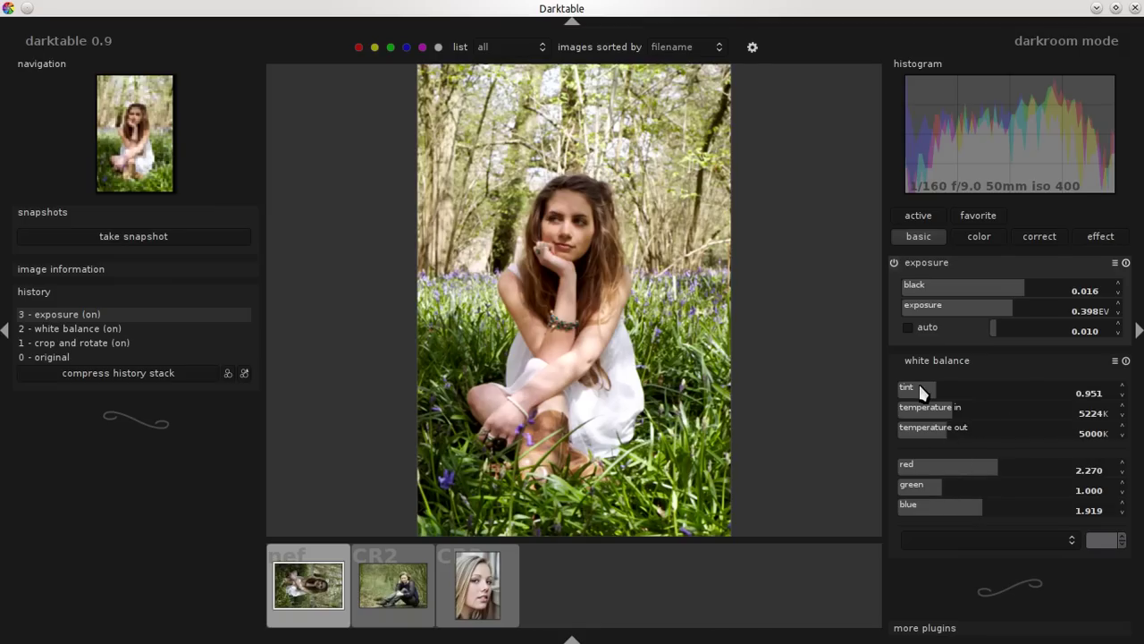
key(alt+Tab)
key(alt+Tab)
key(alt+Tab)
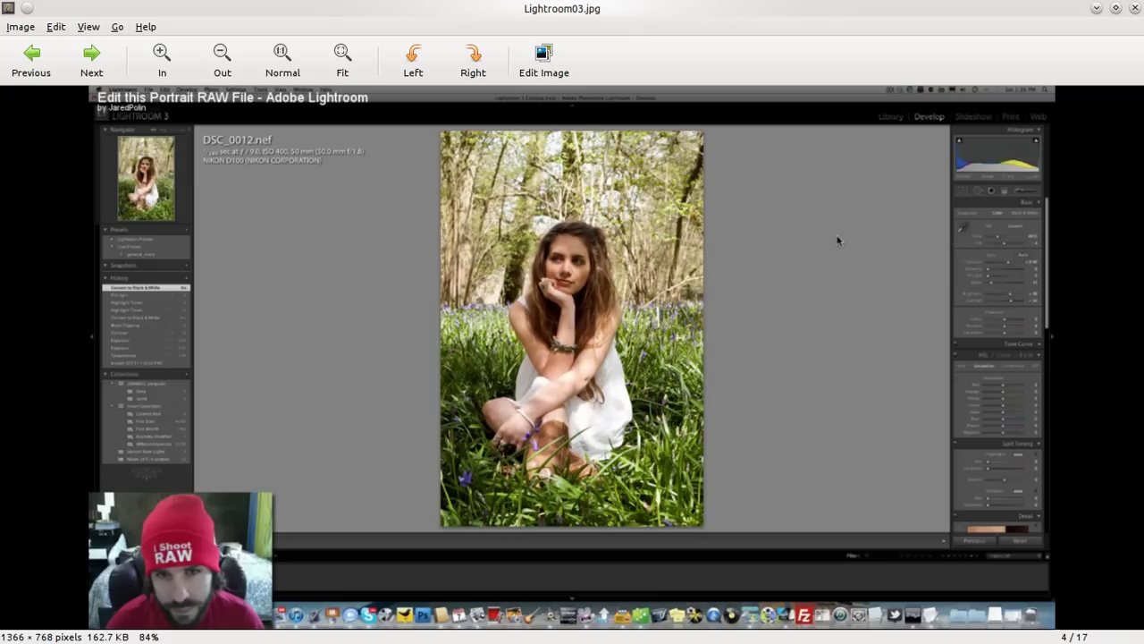
key(Right)
key(Right)
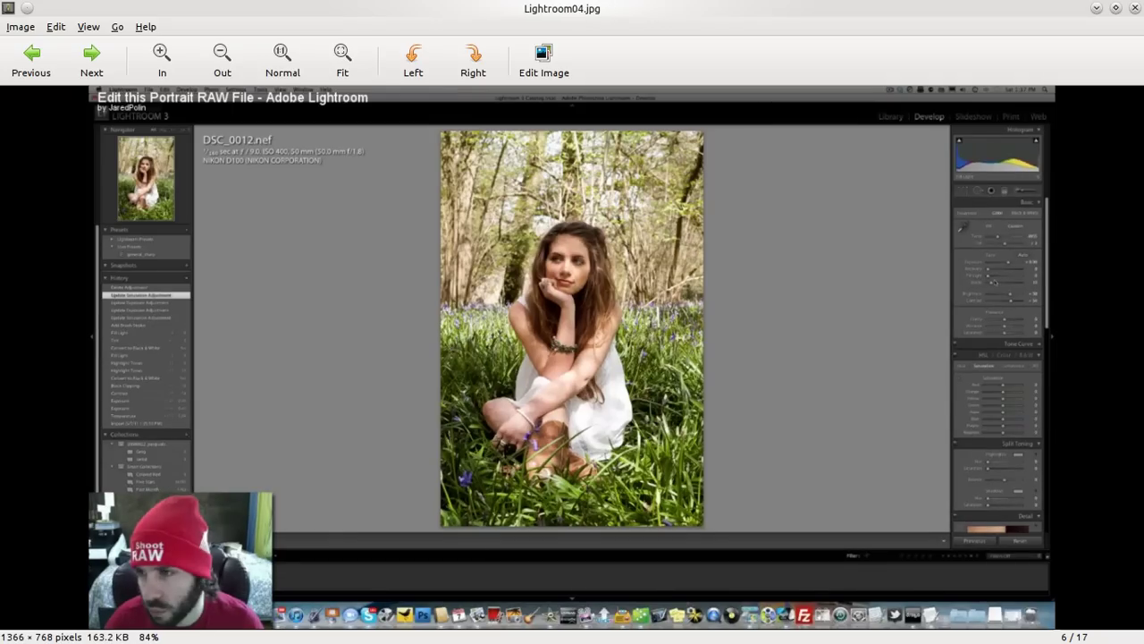
key(Left)
key(Right)
key(Left)
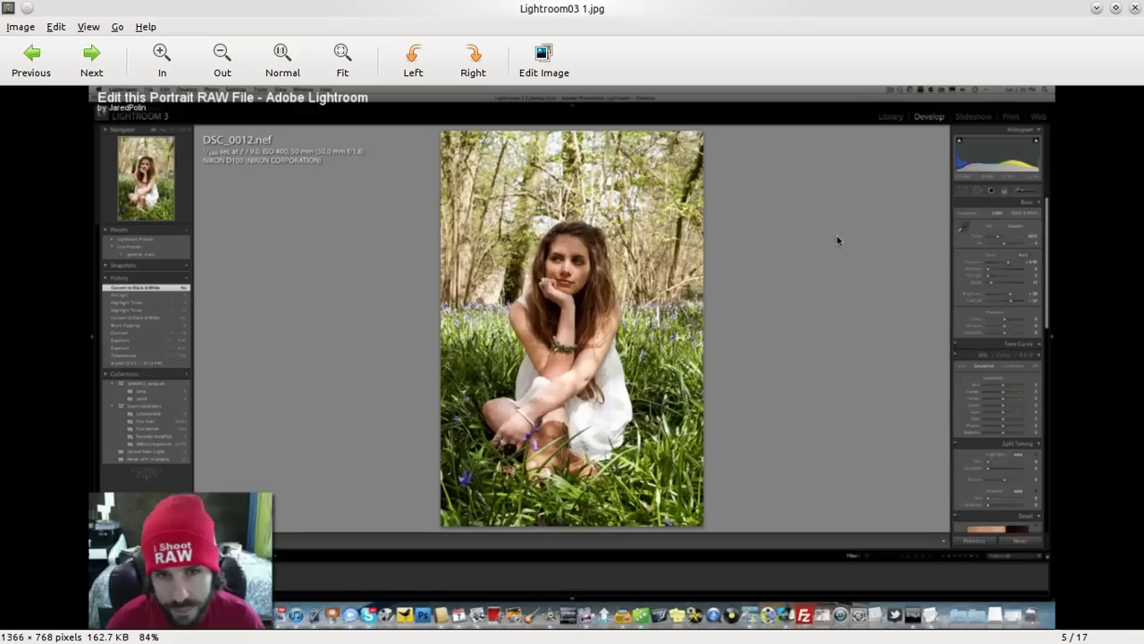
key(Right)
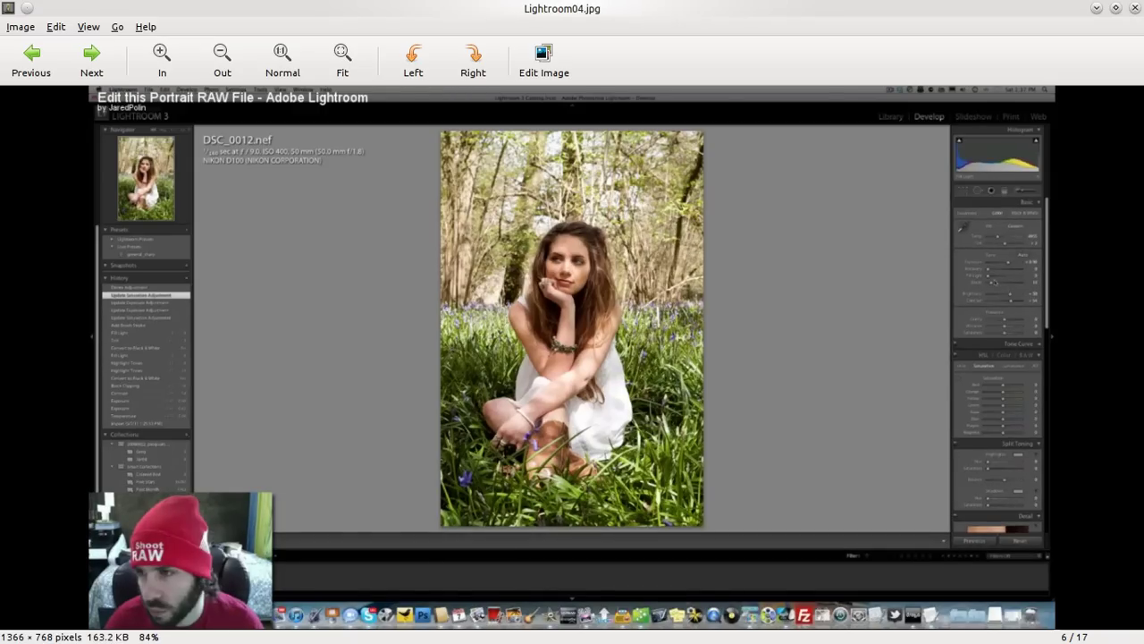
key(Left)
key(Right)
key(Right)
key(Right)
key(Right)
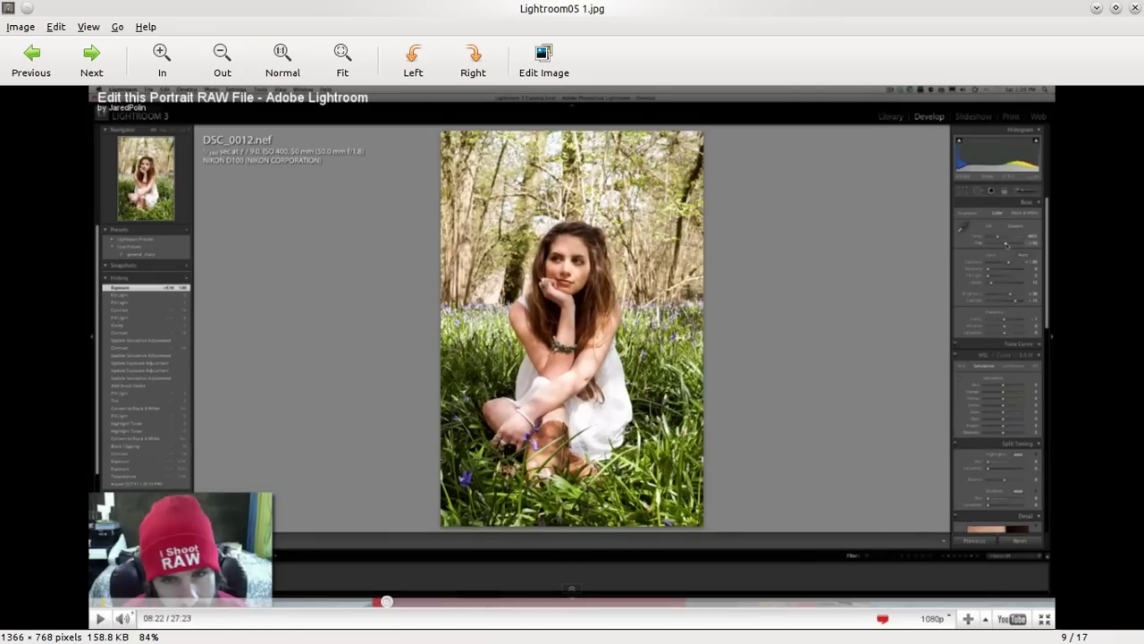
key(Right)
key(Left)
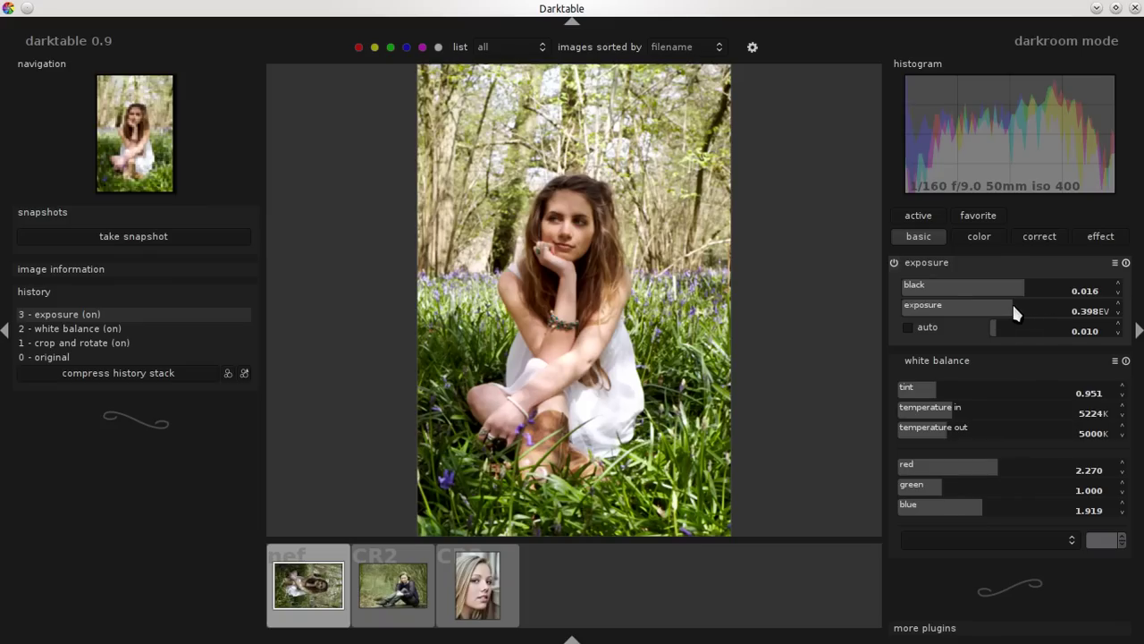
Raise exposure to 0.470 EV and tint to 0.952, then compare with Lightroom
click(1014, 302)
scroll(1015, 305, up, 1)
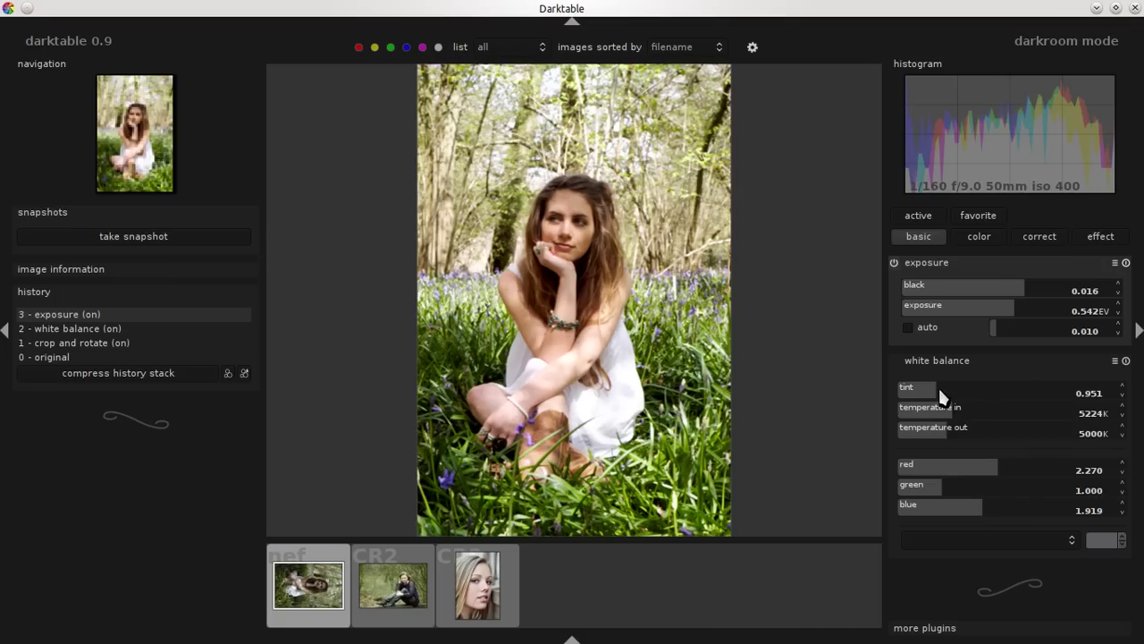
click(1124, 391)
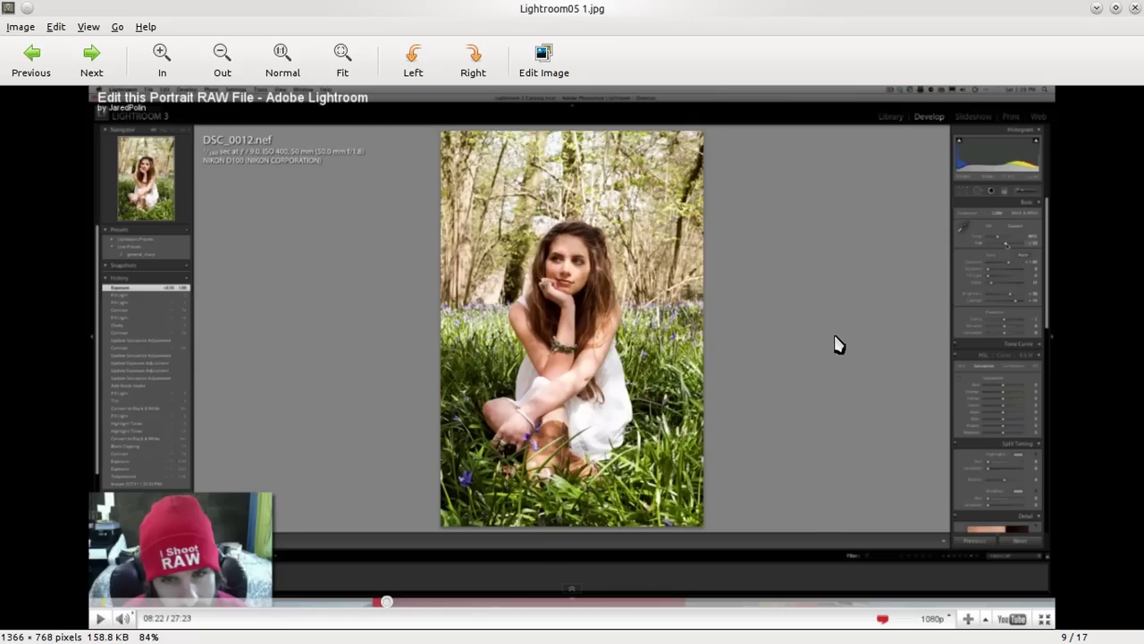
key(alt+Tab)
key(alt+Tab)
key(alt+Tab)
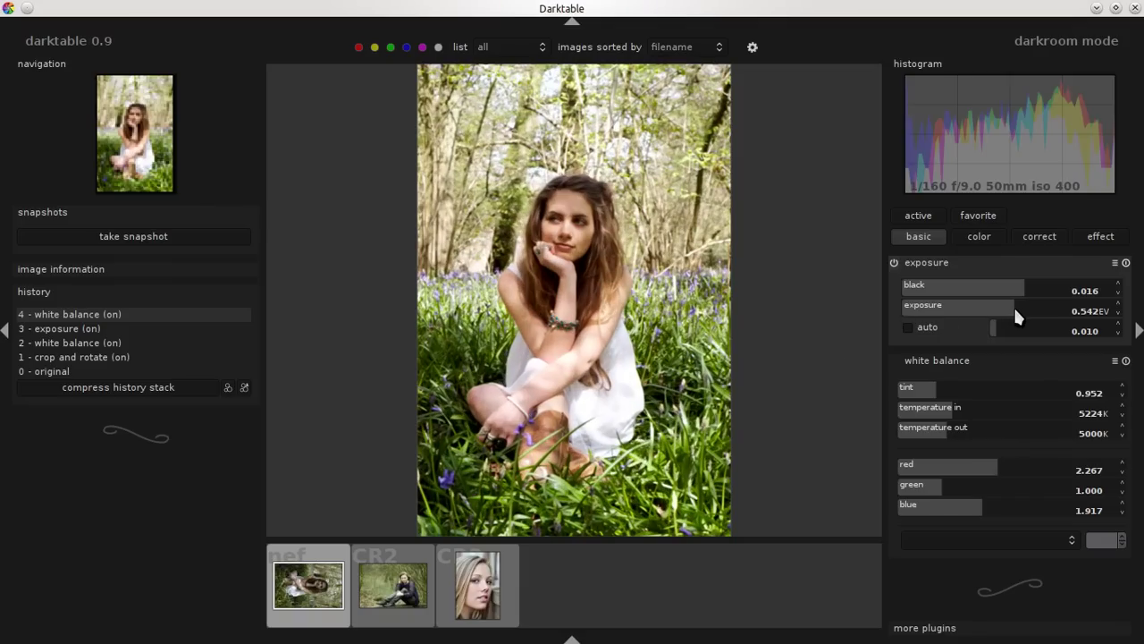
Raise exposure to 0.687 EV and compare with the Lightroom05 1.jpg reference
click(1014, 306)
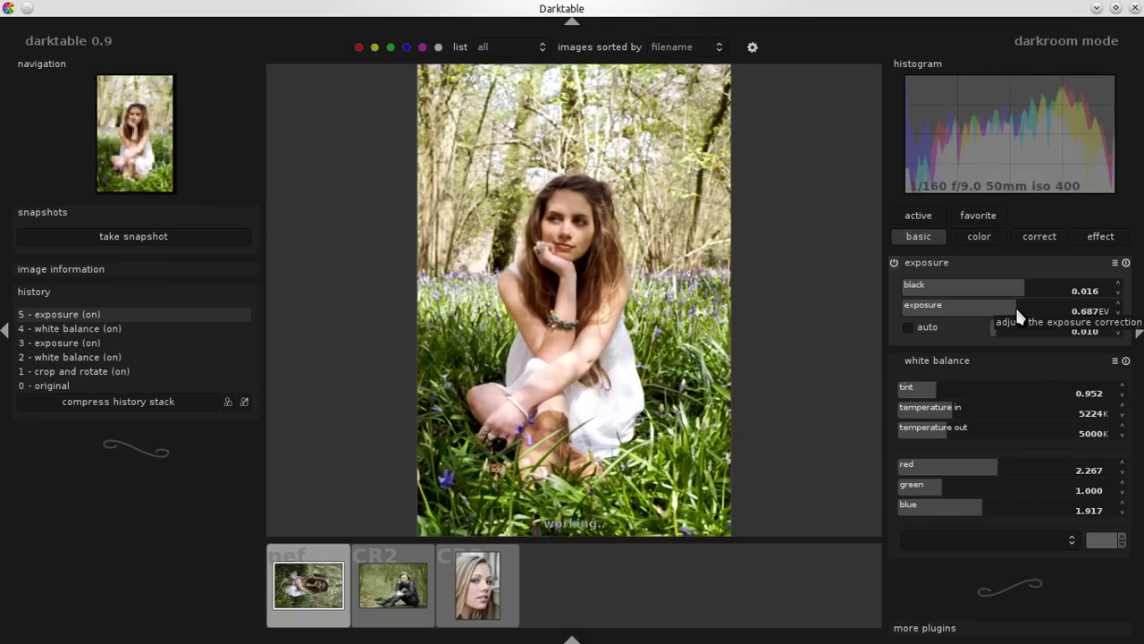
key(alt+Tab)
key(alt+Tab)
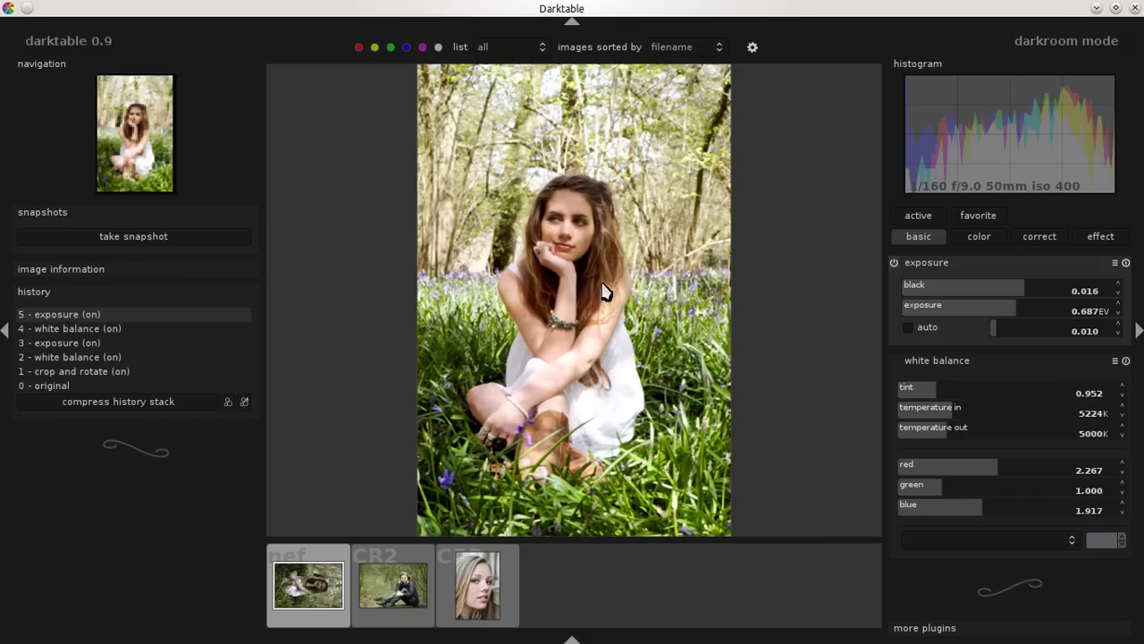
key(alt+Tab)
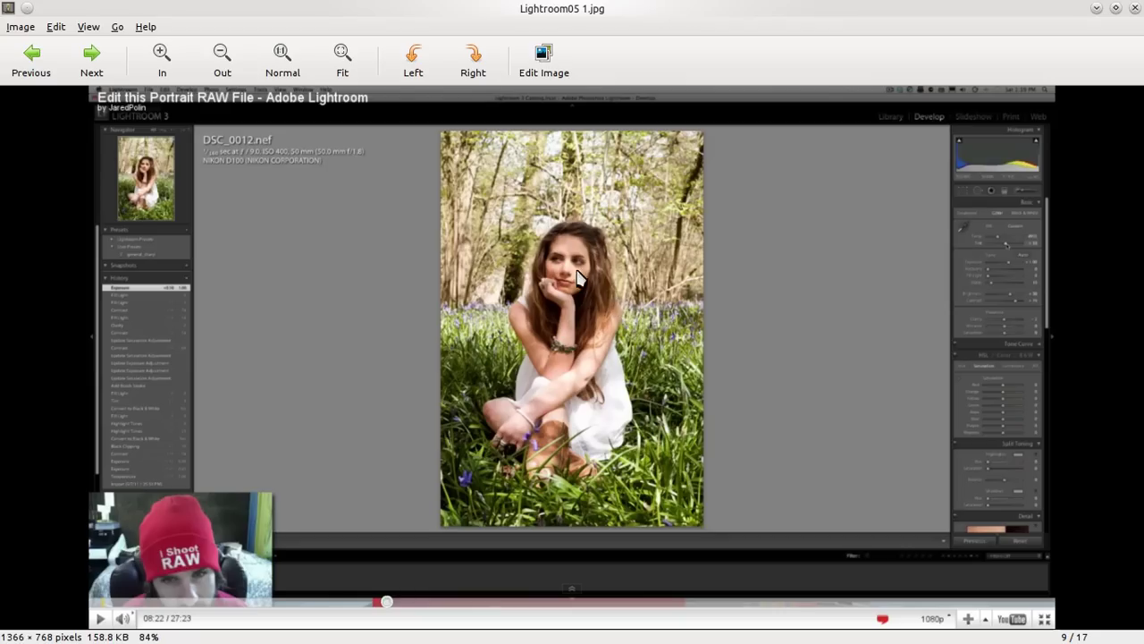
key(alt+Tab)
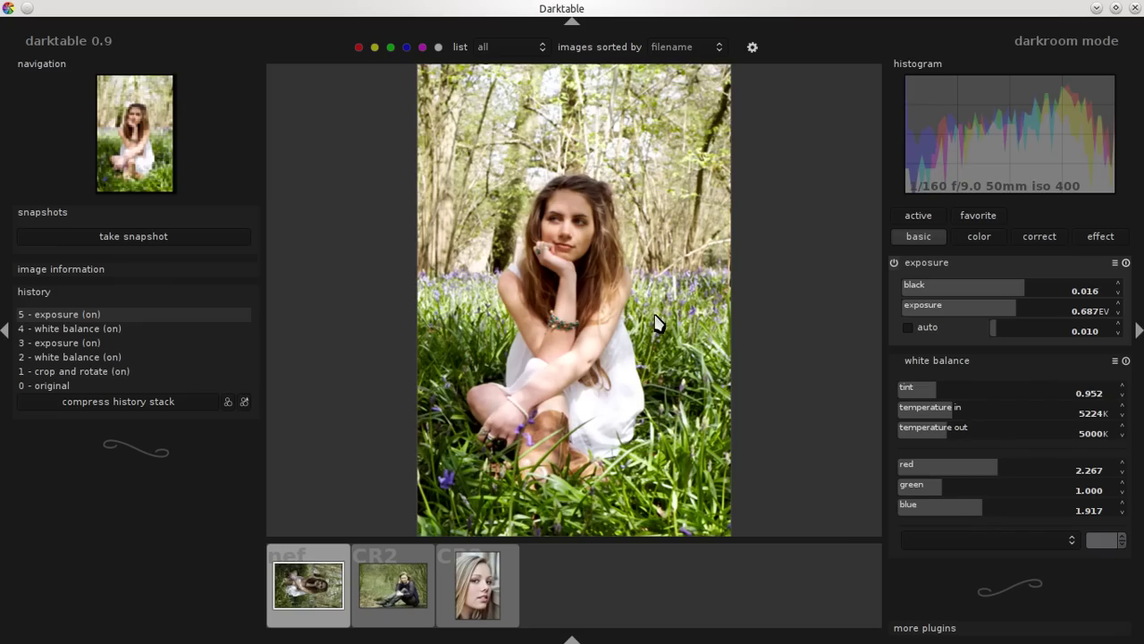
key(alt+Tab)
key(alt+Tab)
Compare the crop-only and latest history states, then compress the history stack
click(93, 369)
click(92, 315)
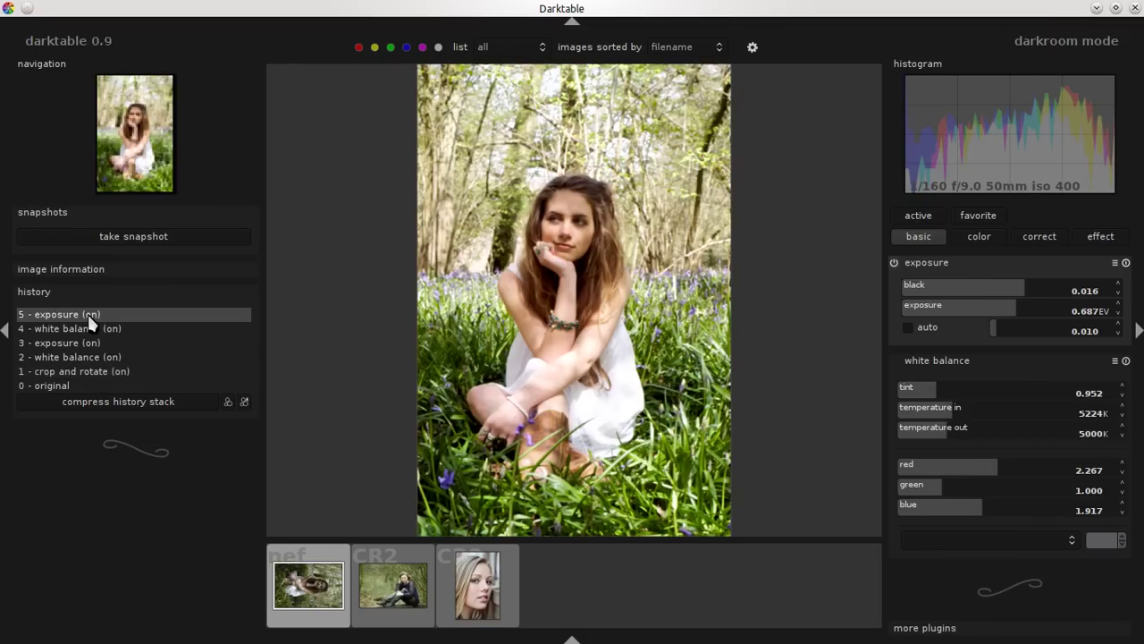
click(86, 372)
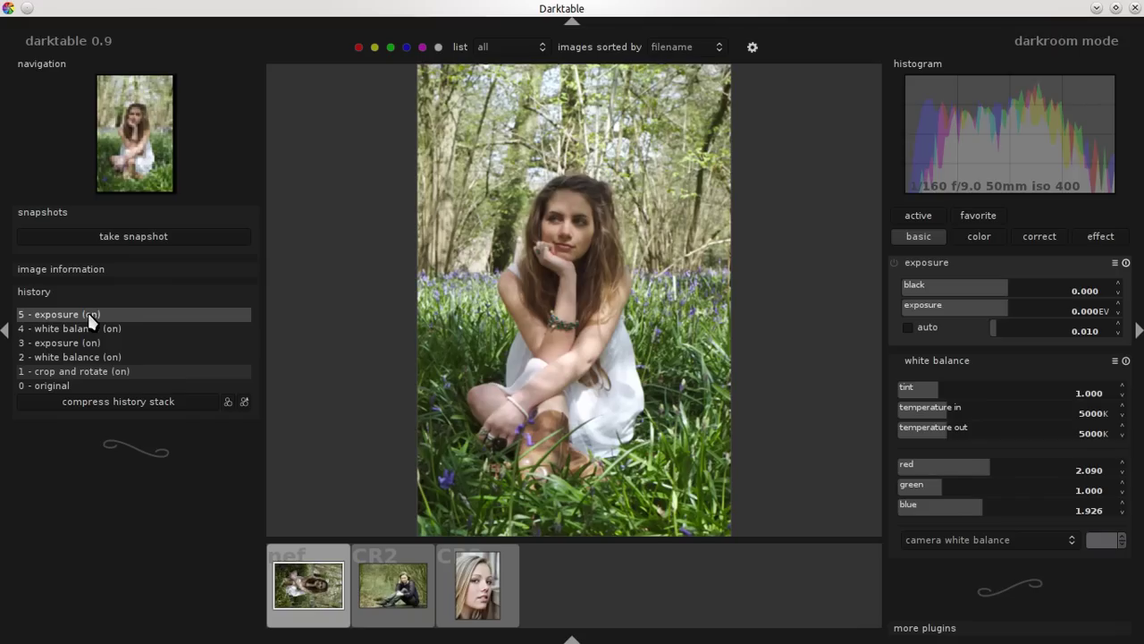
click(87, 314)
click(87, 371)
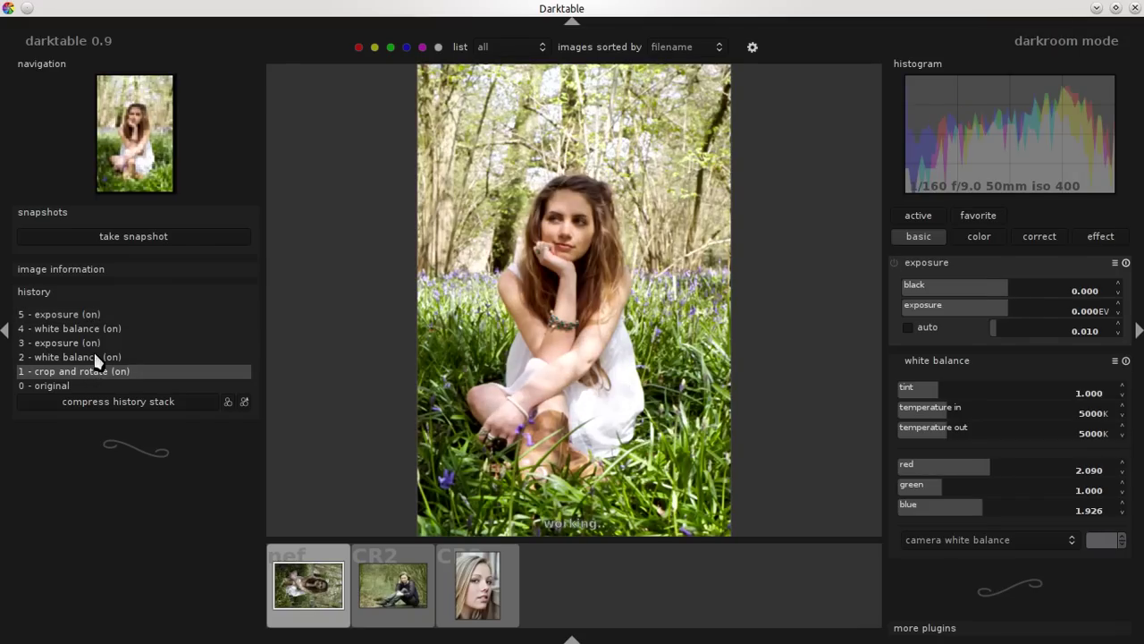
click(87, 315)
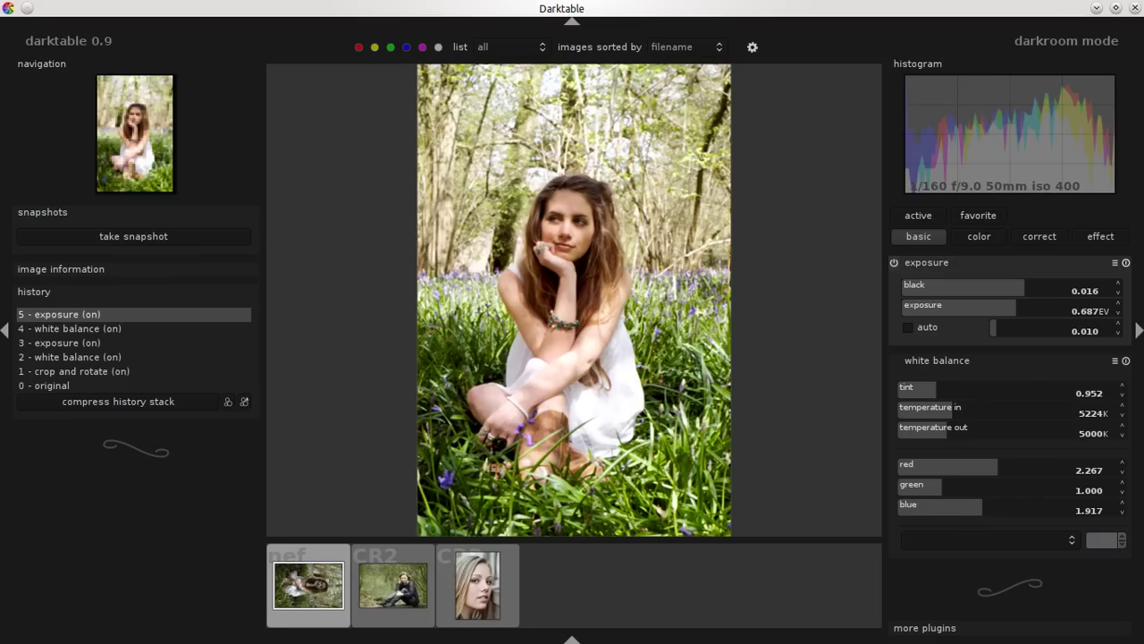
click(80, 372)
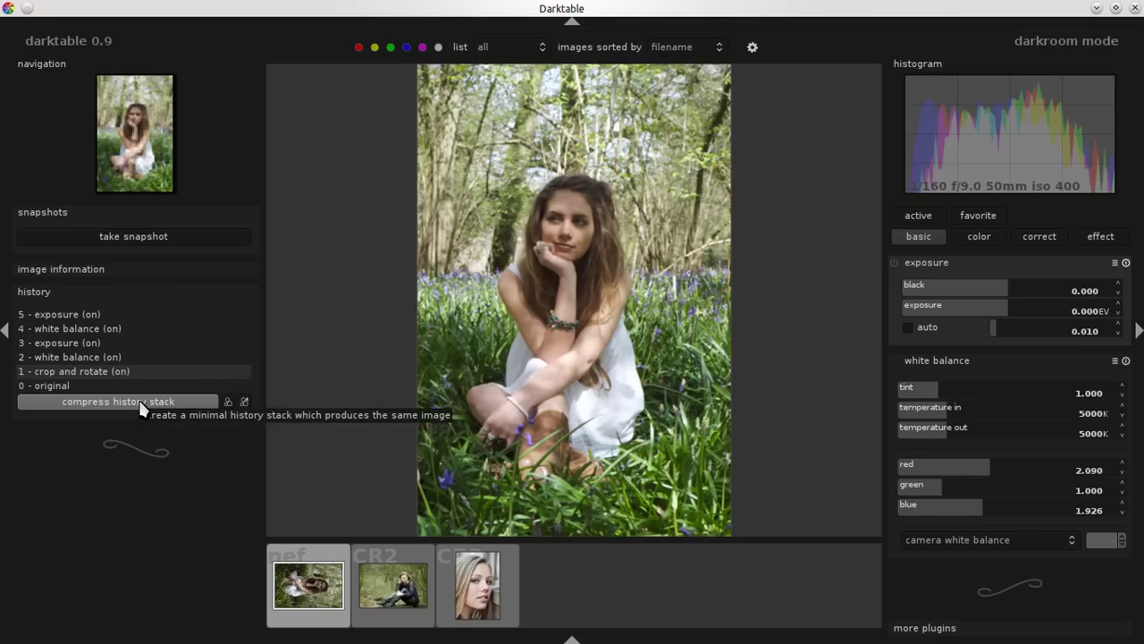
click(141, 404)
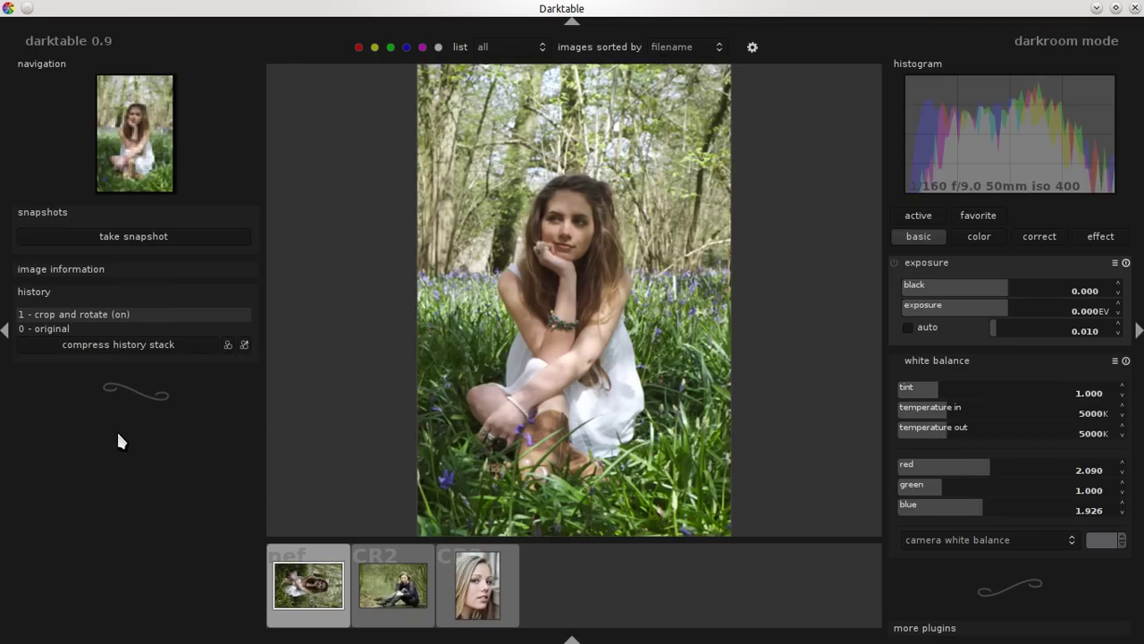
Switch to Eye of GNOME and advance to the Lightroom06.jpg reference
key(alt+Tab)
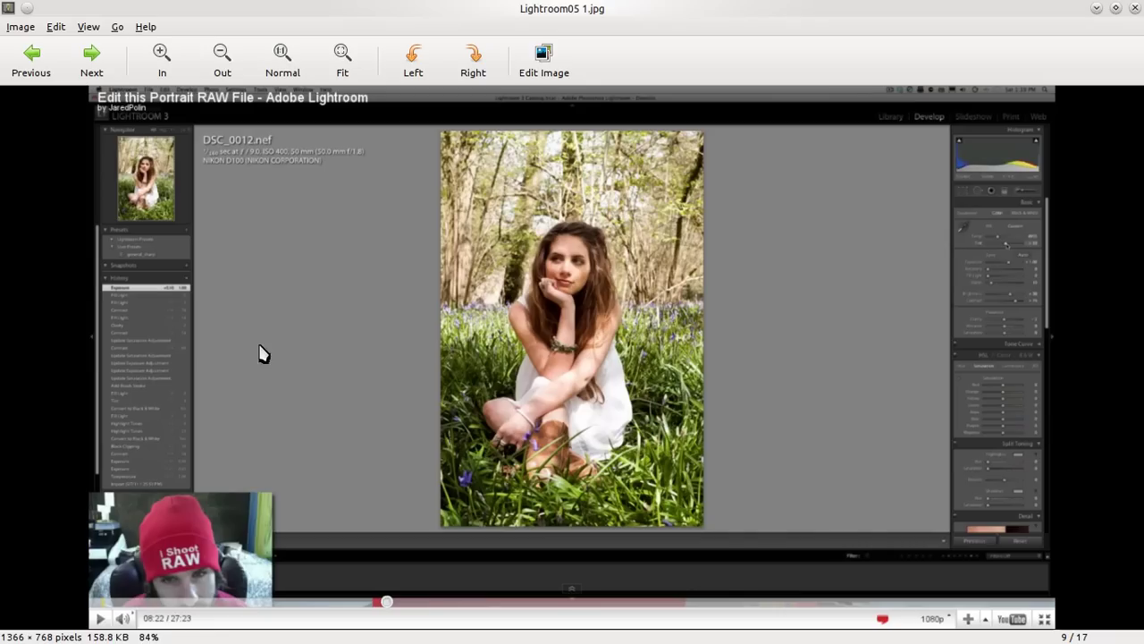
key(Right)
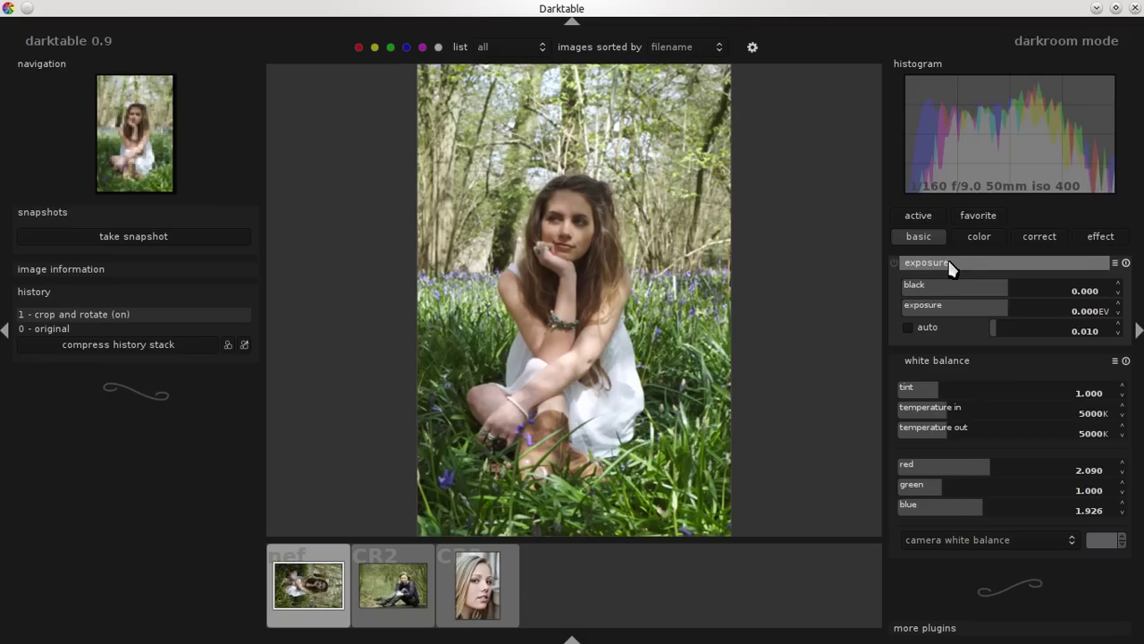
Apply the saved color zones preset to reshape saturation by hue
click(974, 239)
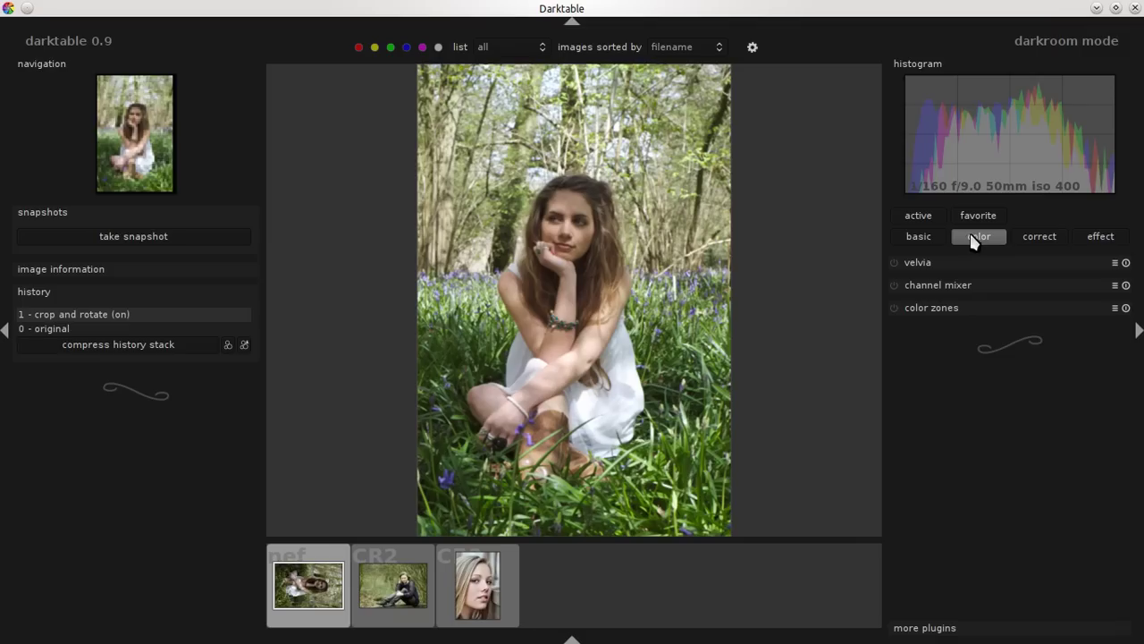
click(974, 309)
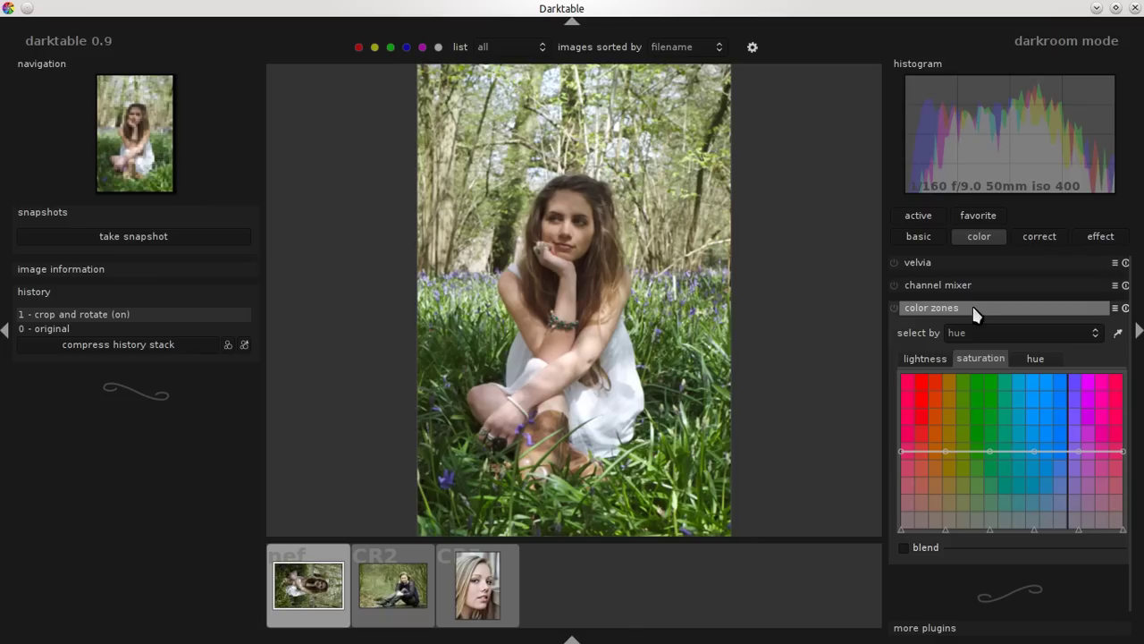
click(1115, 308)
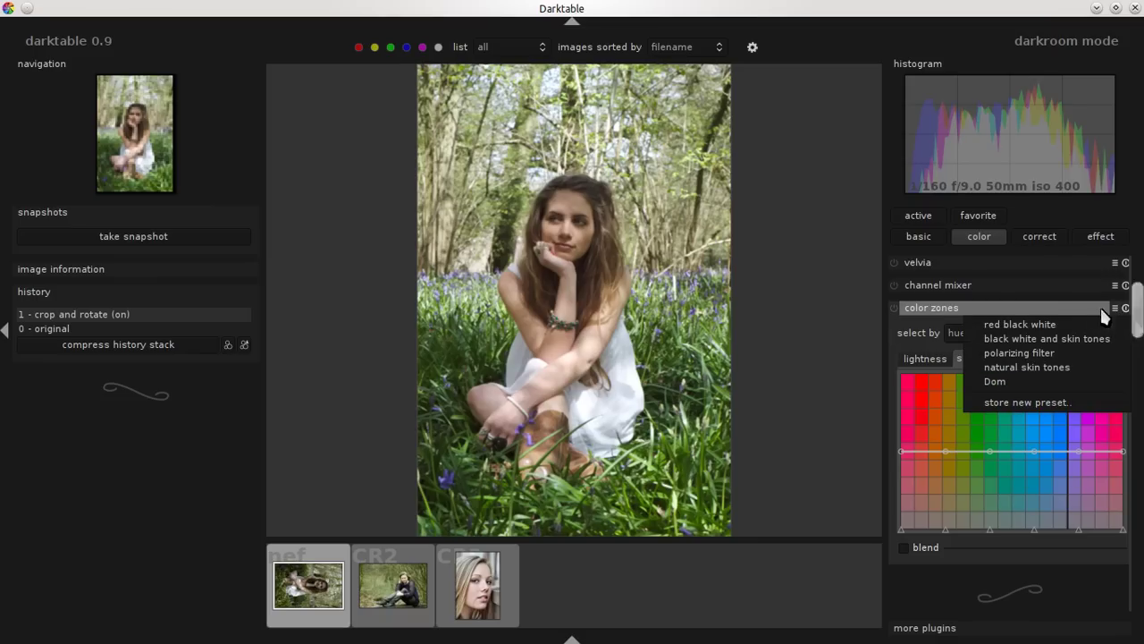
click(1022, 381)
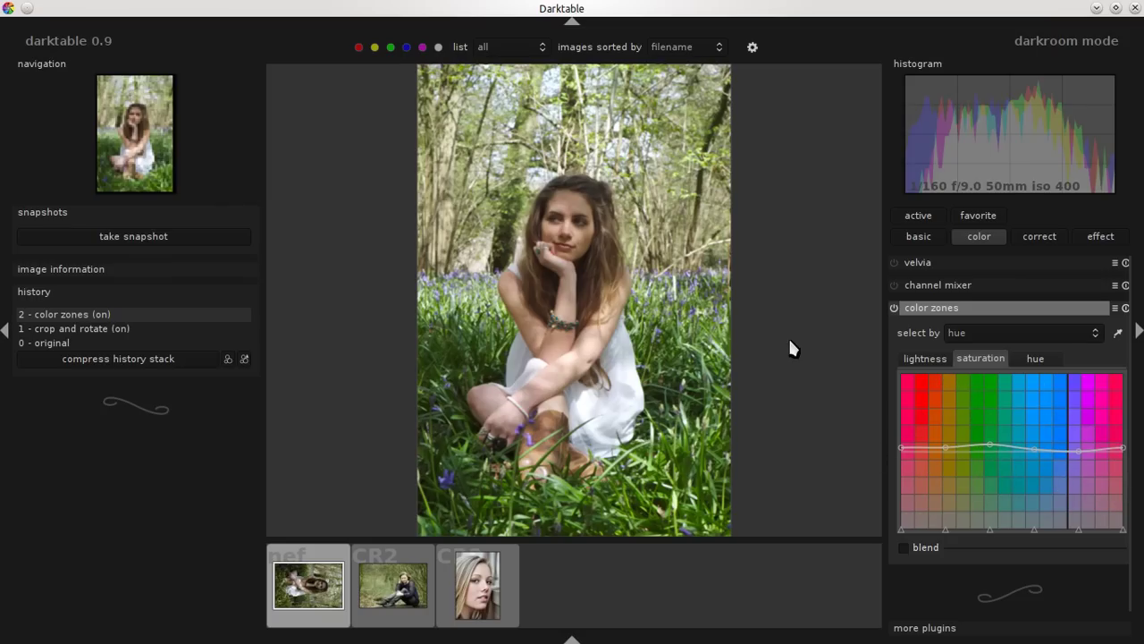
Compare the edit against the Lightroom06.jpg reference
key(alt+Tab)
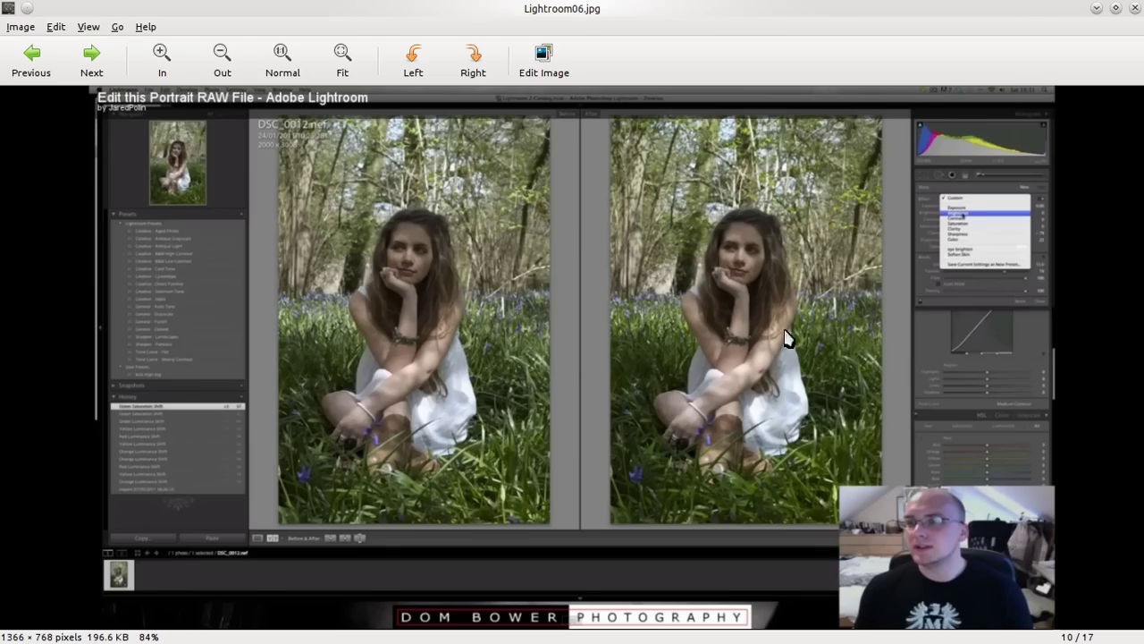
key(alt+Tab)
key(alt+Tab)
key(alt+Tab)
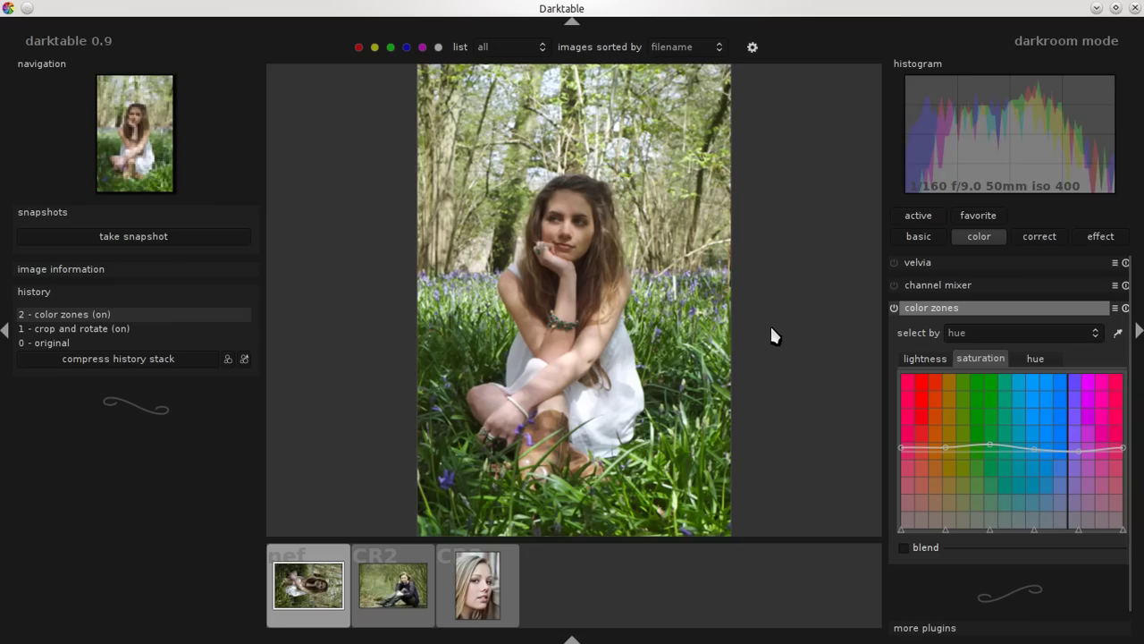
key(alt+Tab)
key(alt+Tab)
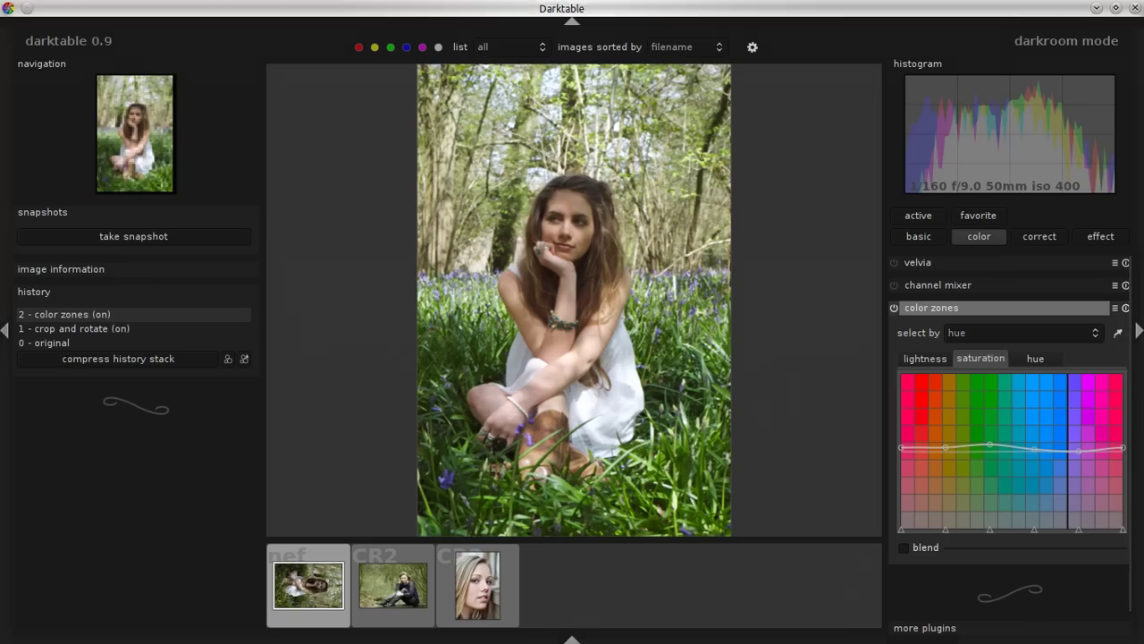
key(alt+Tab)
key(alt+Tab)
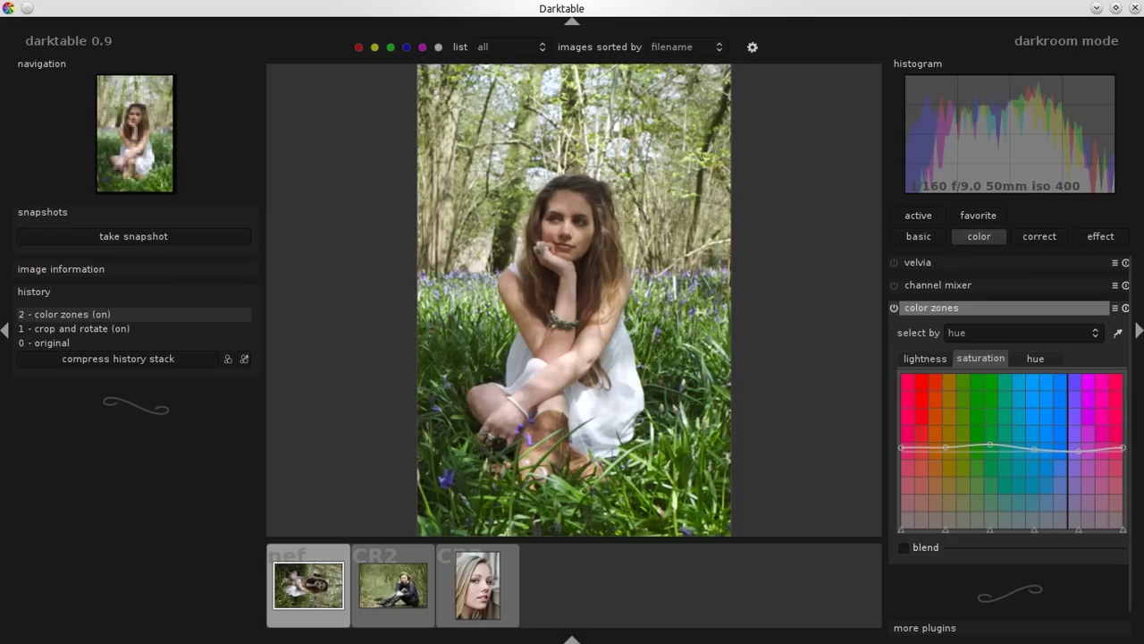
key(alt+Tab)
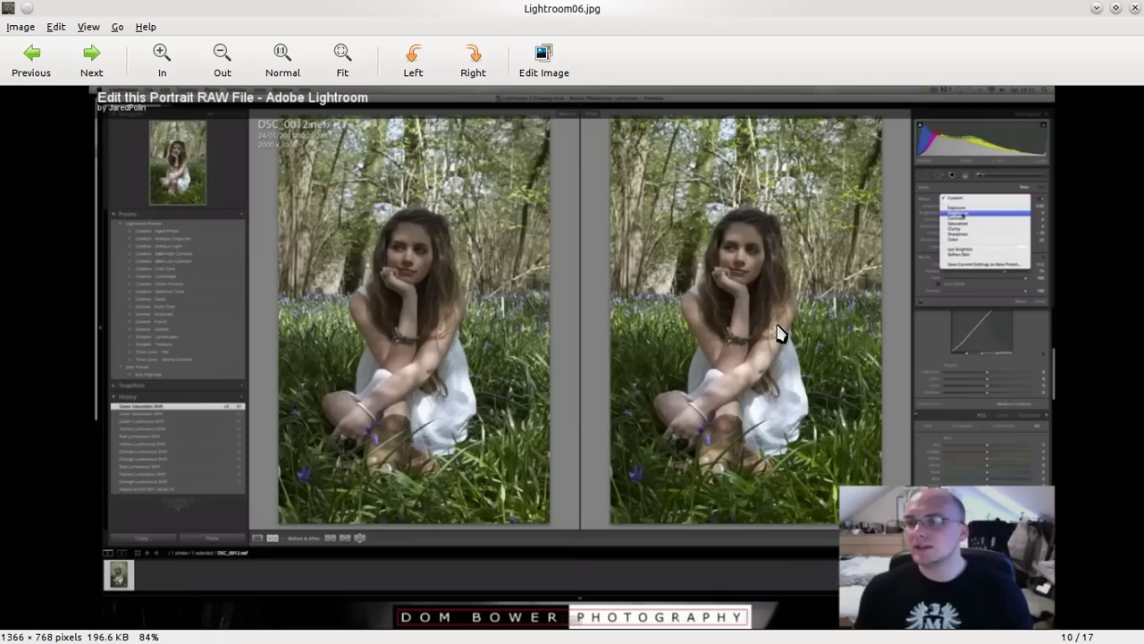
Step through the reference screenshots to Lightroom08.jpg
key(Right)
key(Right)
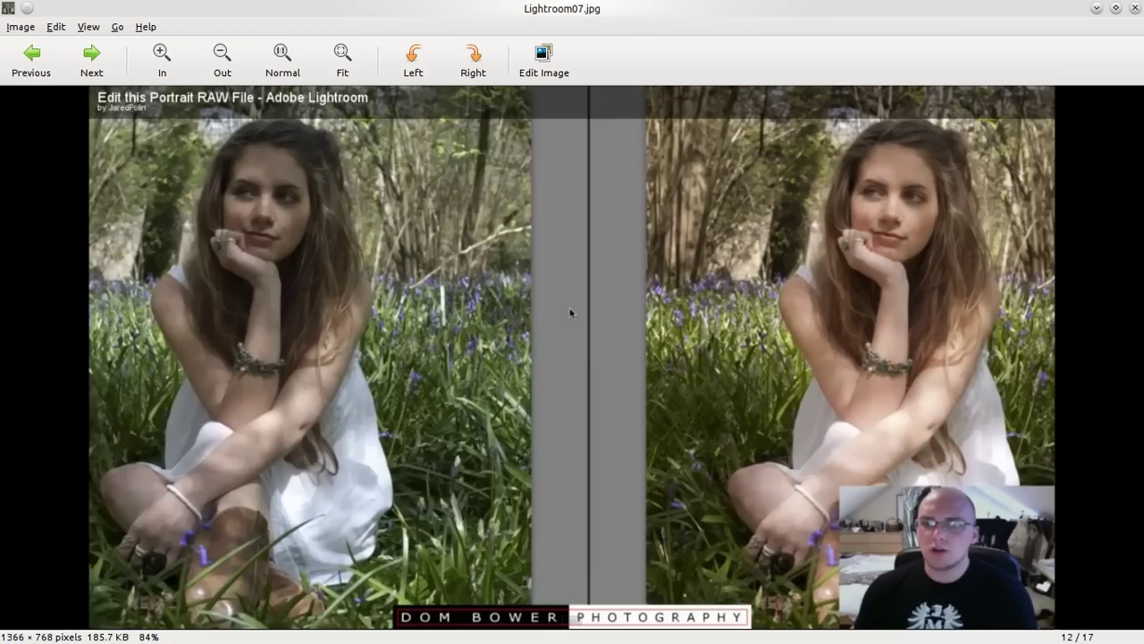
key(Right)
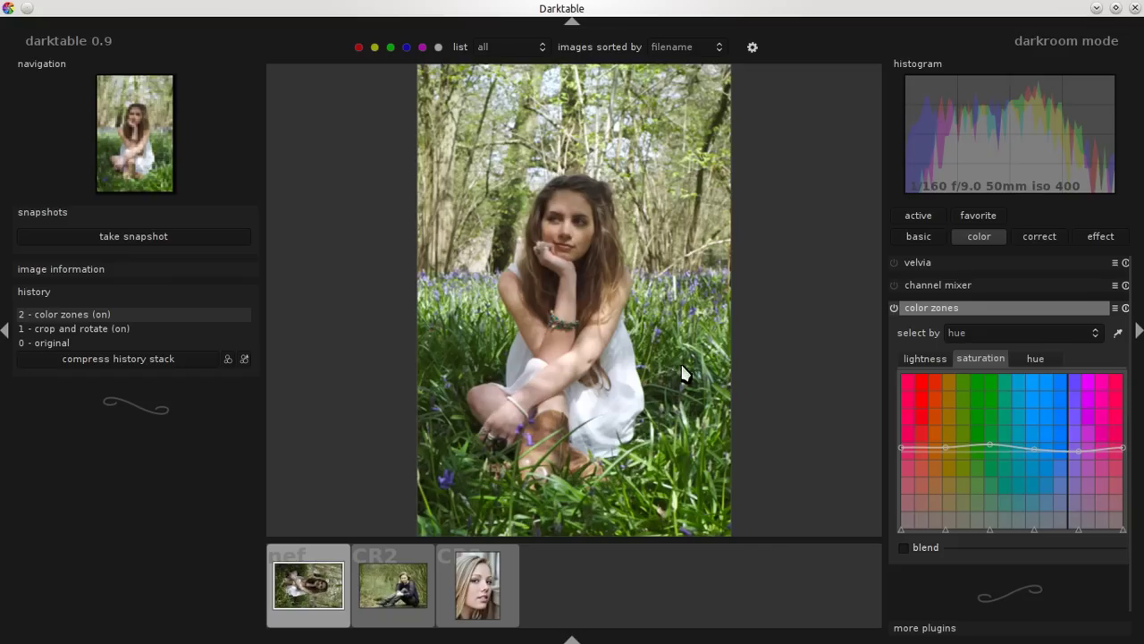
Apply the saved white balance preset (5294 K, tint 0.970) and compare with Lightroom08.jpg
click(928, 238)
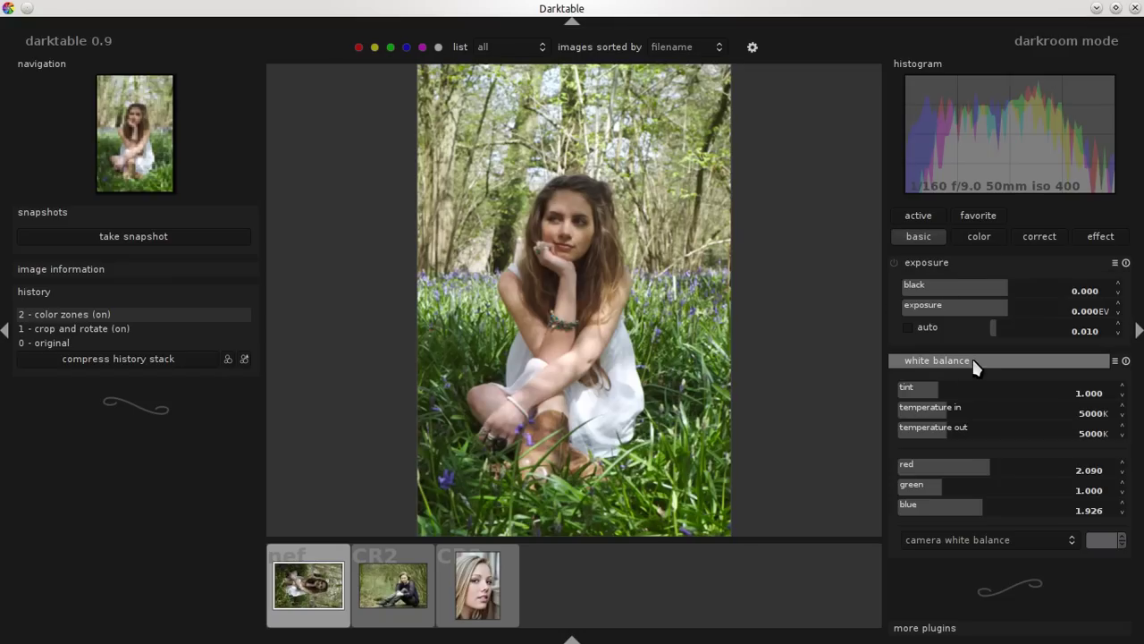
click(1115, 362)
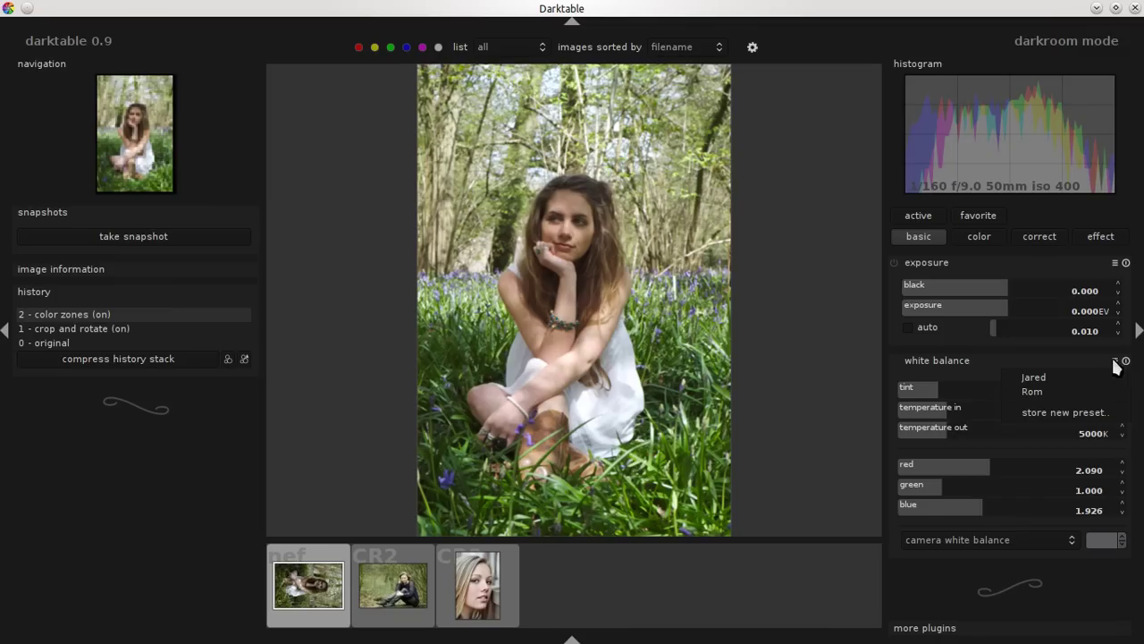
click(1037, 392)
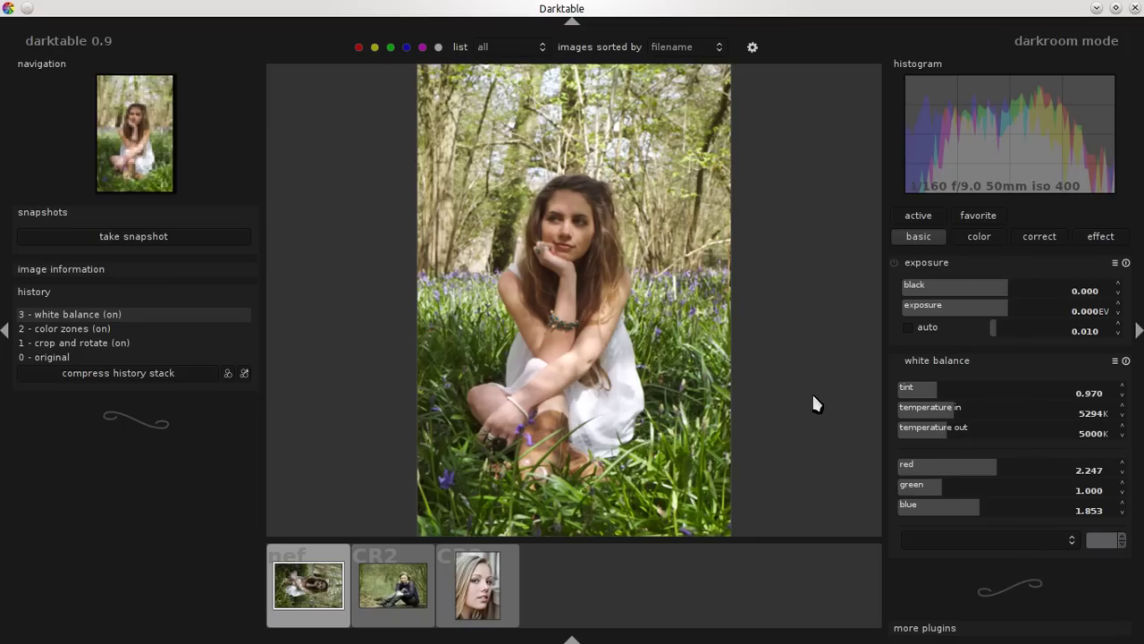
key(alt+Tab)
key(alt+Tab)
key(alt+Tab)
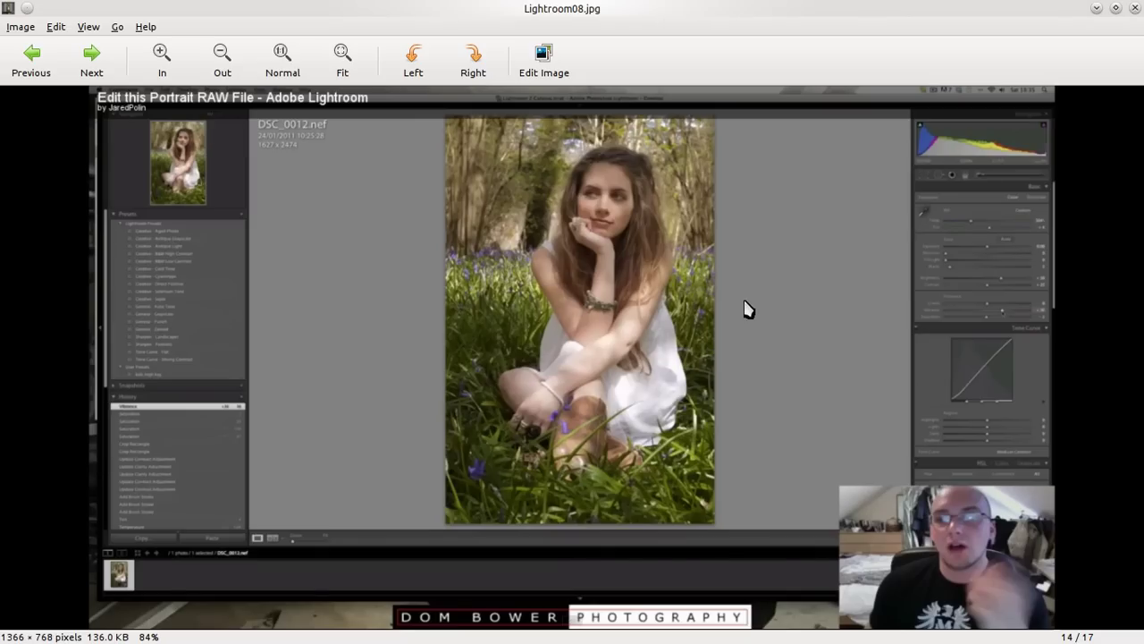
Back in Darktable, expand the crop and rotate module in the correction group
key(alt+Tab)
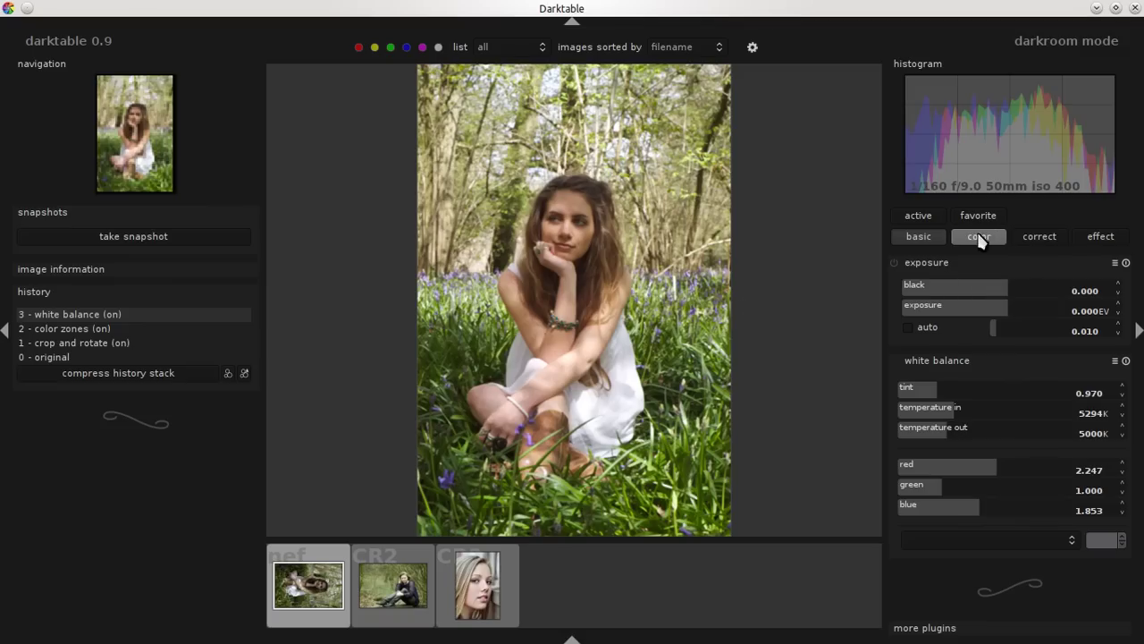
click(1037, 240)
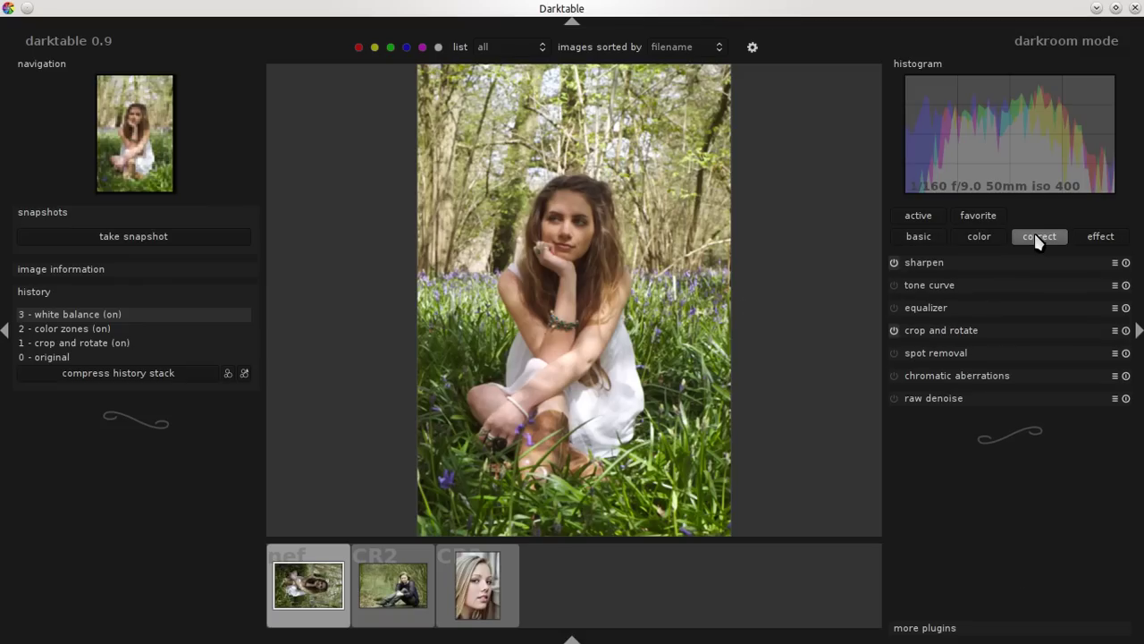
click(993, 330)
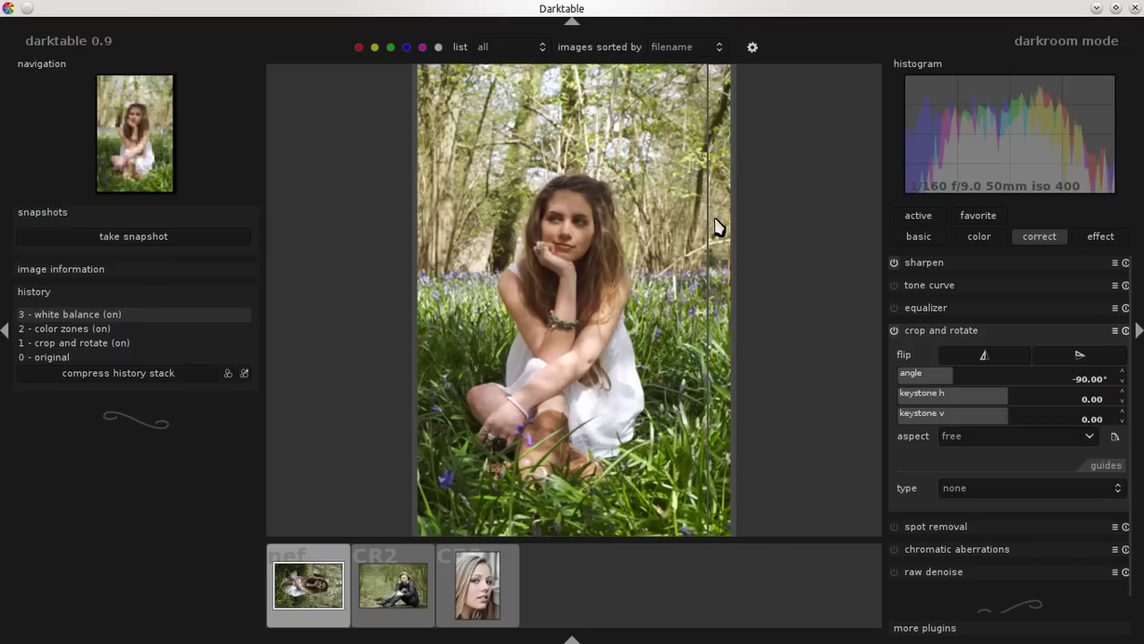
Trim the right side and top to match the Lightroom framing, then apply the crop
key(alt+Tab)
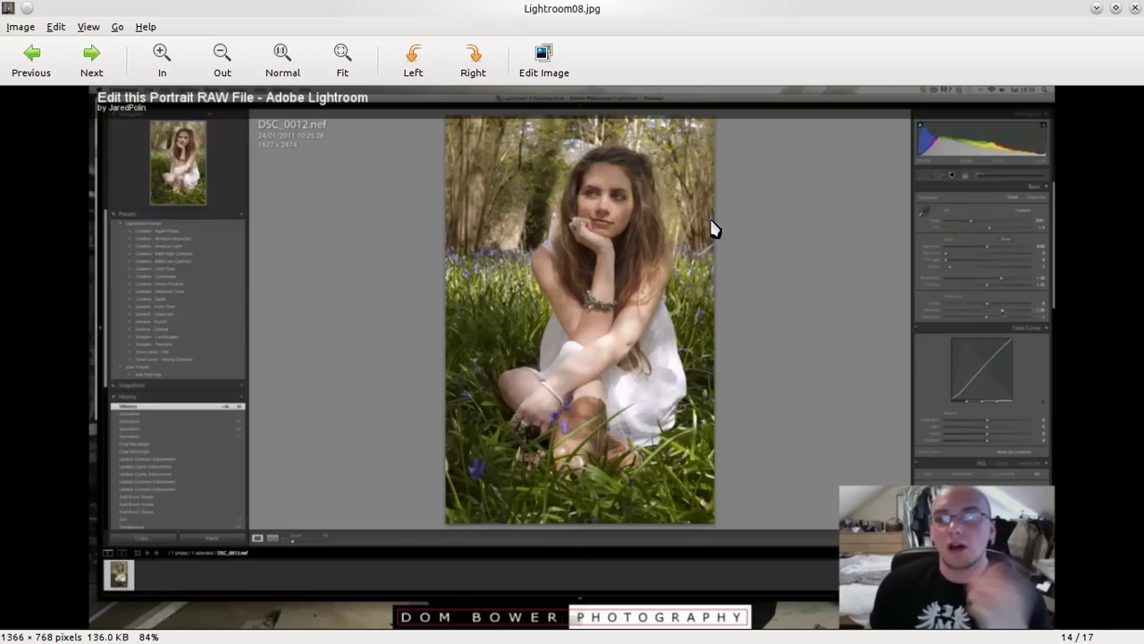
key(alt+Tab)
drag(732, 371, 657, 369)
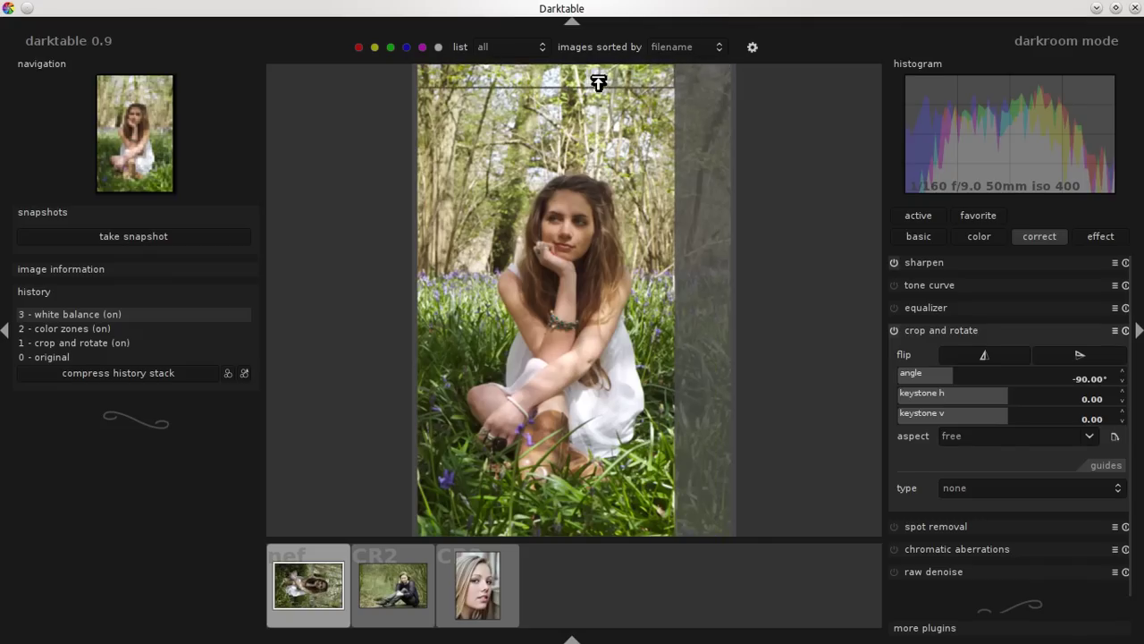
drag(598, 81, 579, 156)
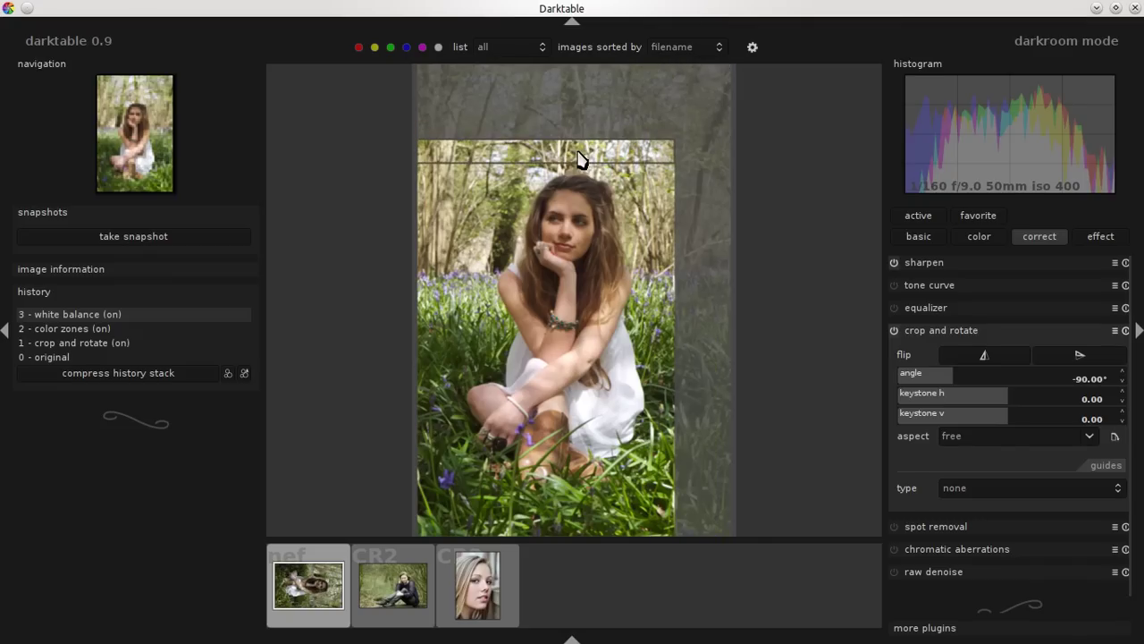
key(alt+Tab)
key(alt+Tab)
double_click(557, 272)
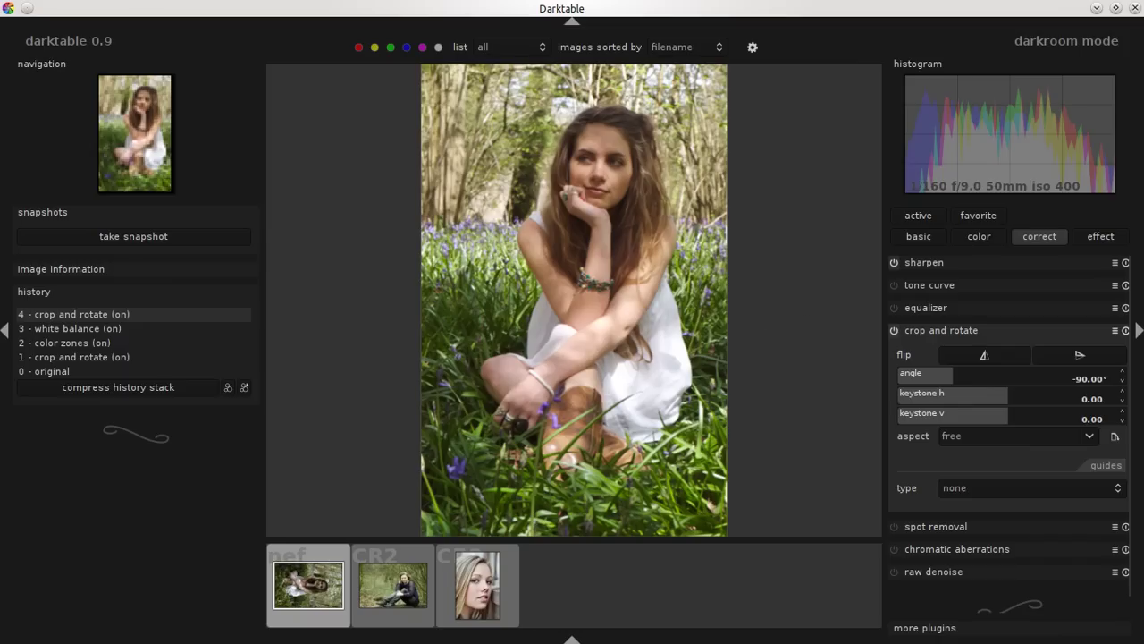
key(alt+Tab)
key(alt+Tab)
key(alt+Tab)
key(alt+Tab)
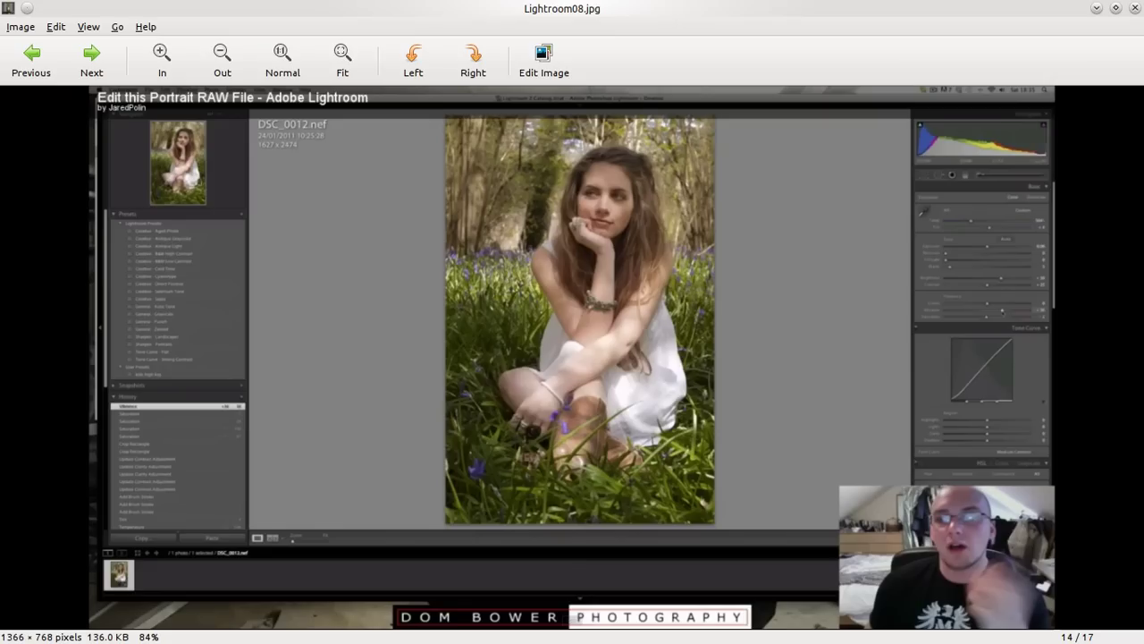
Step forward through the reference screenshots to the last Lightroom reference
key(Right)
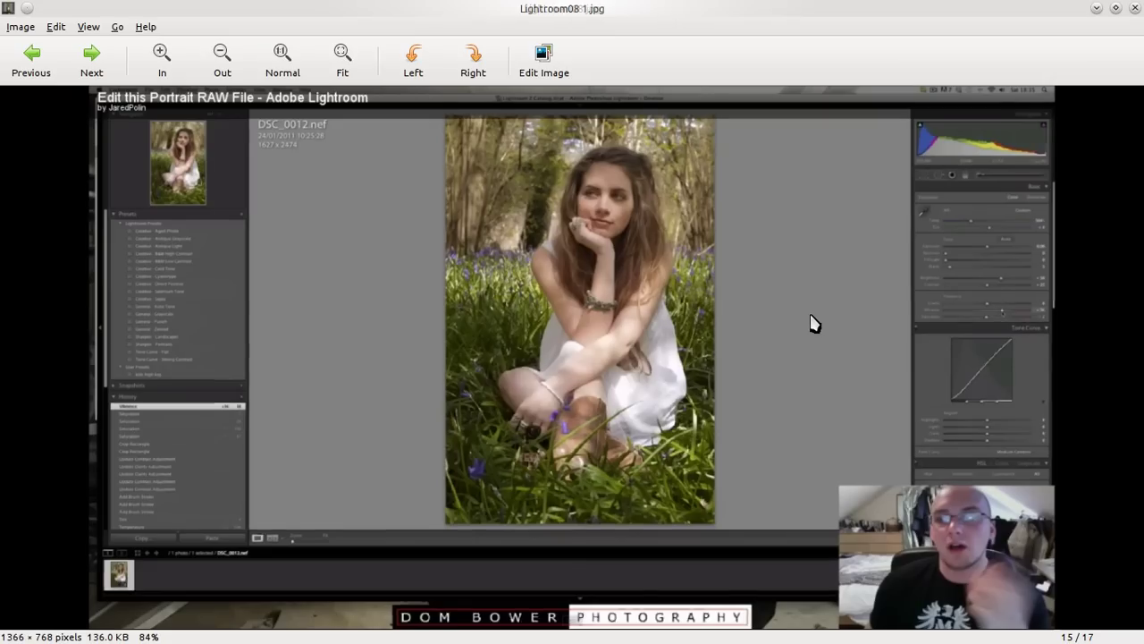
key(Right)
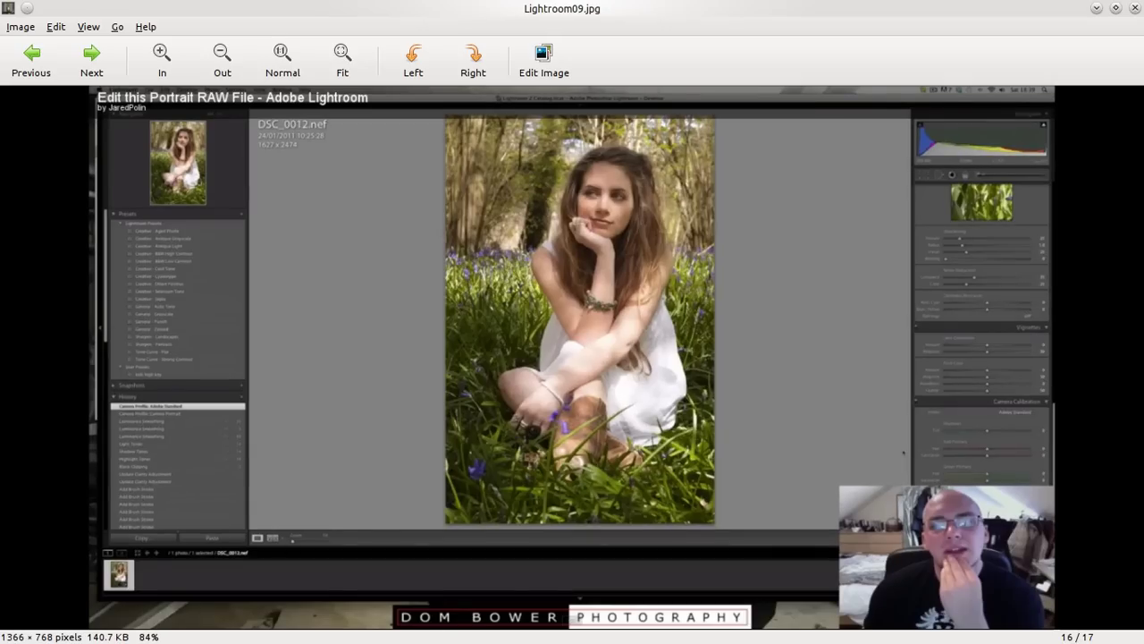
key(Right)
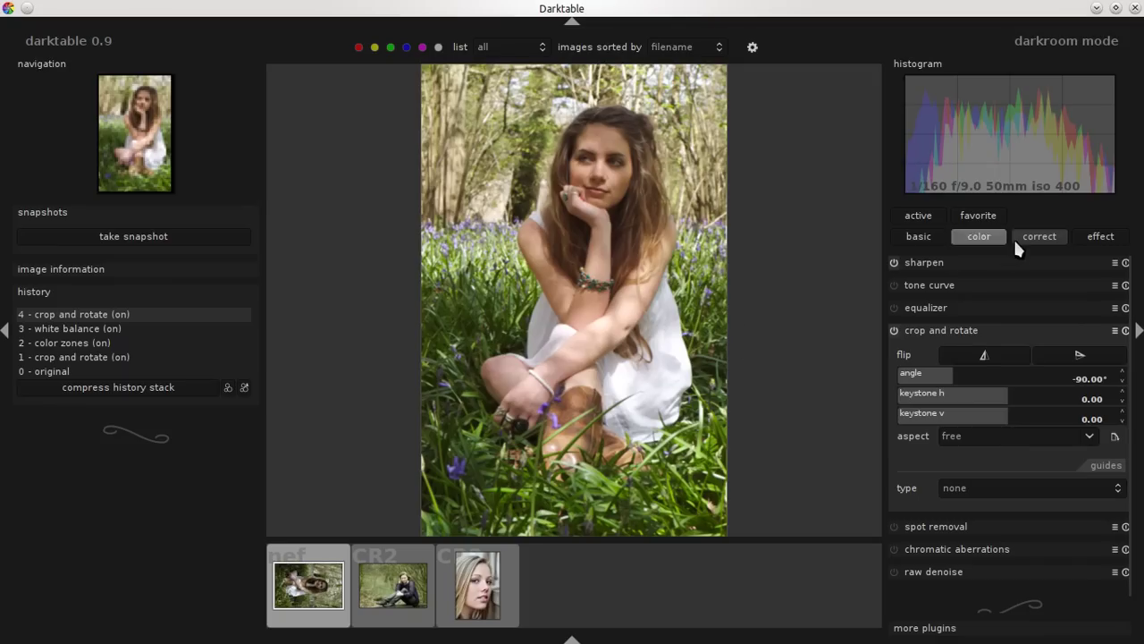
Apply the equalizer's Rom preset for a soft glow, then compare with the reference
click(1017, 330)
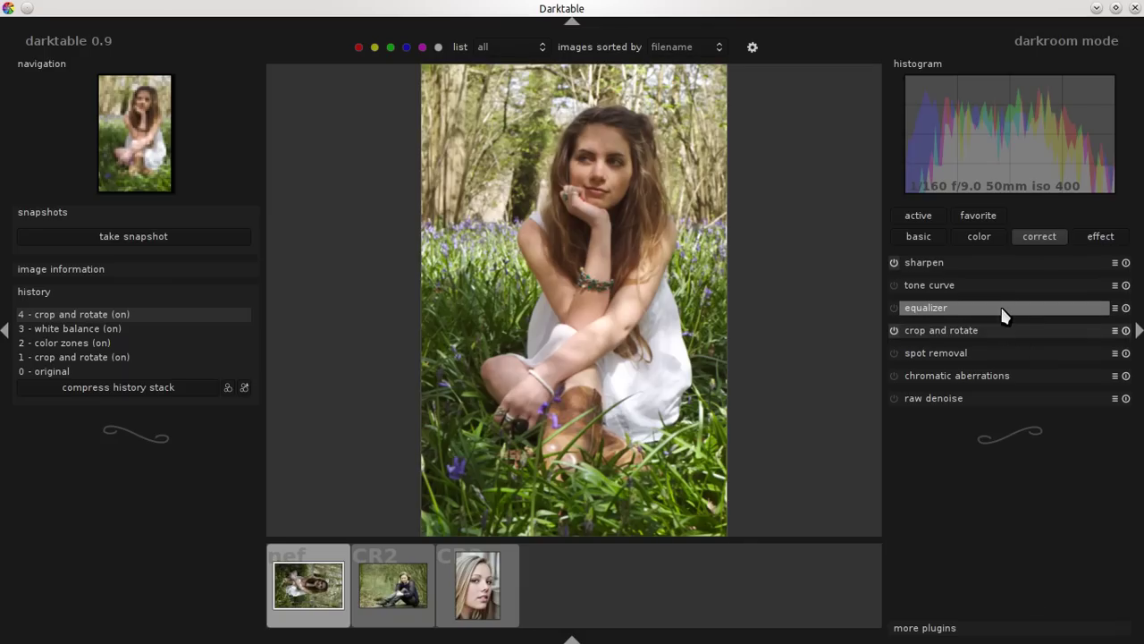
click(1001, 306)
click(1115, 307)
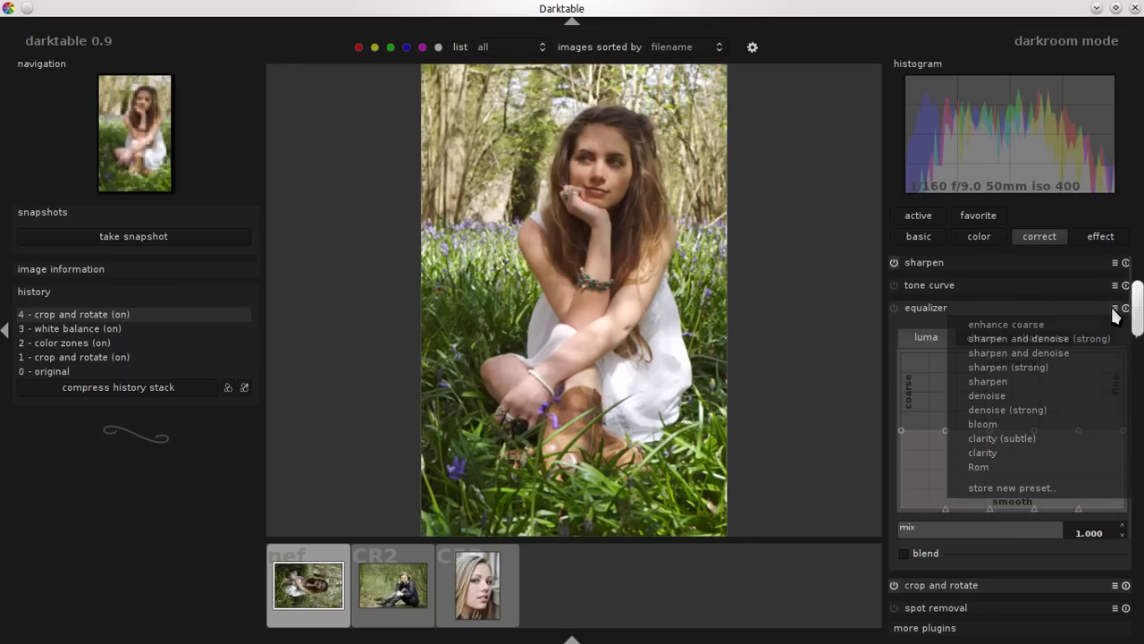
click(1019, 466)
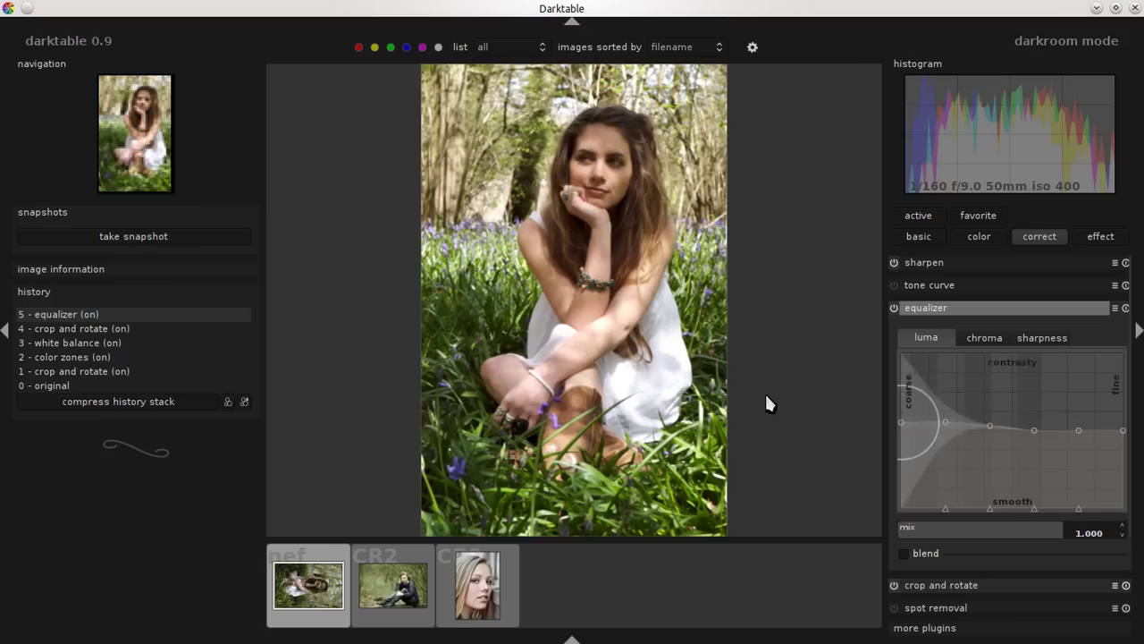
key(alt+Tab)
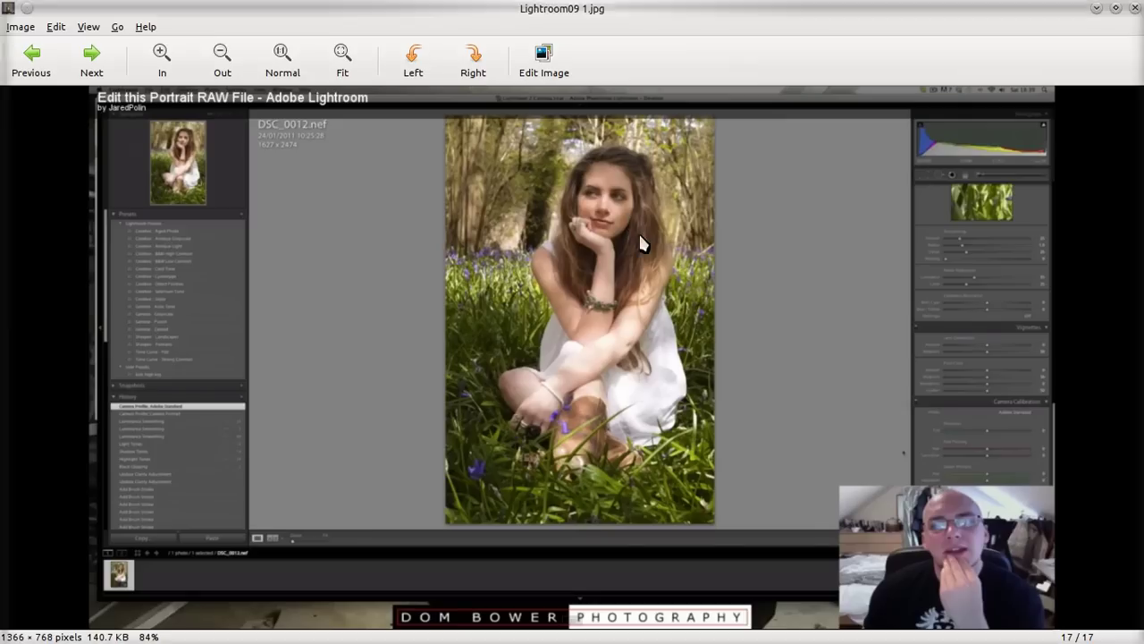
key(alt+Tab)
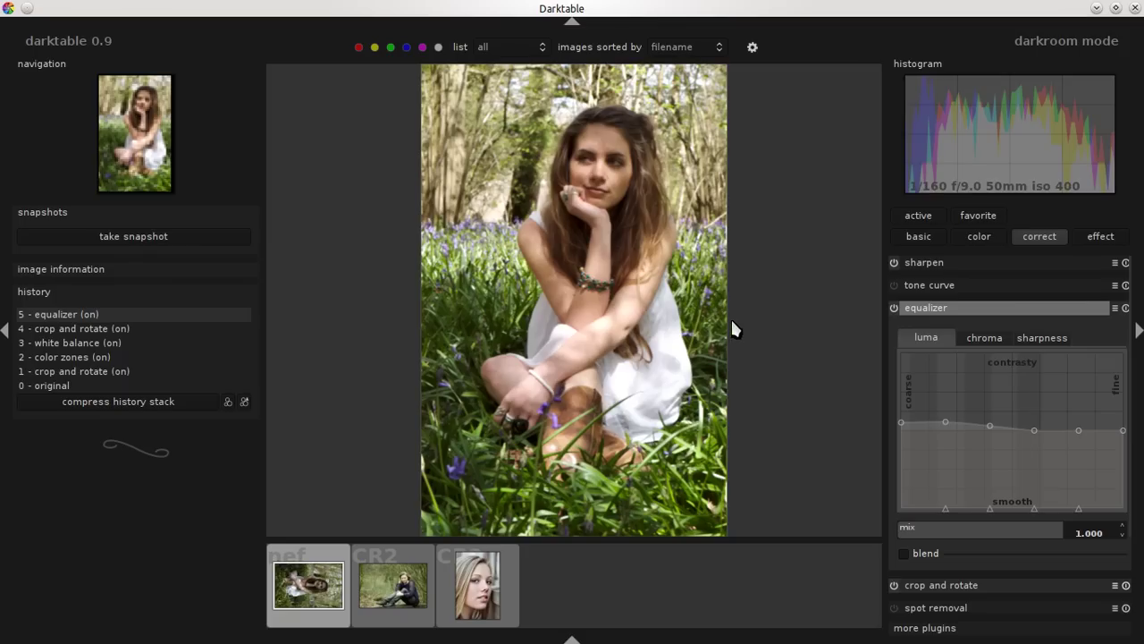
Review the Lightroom09 1.jpg reference screenshot, then return to Darktable
key(alt+Tab)
key(Right)
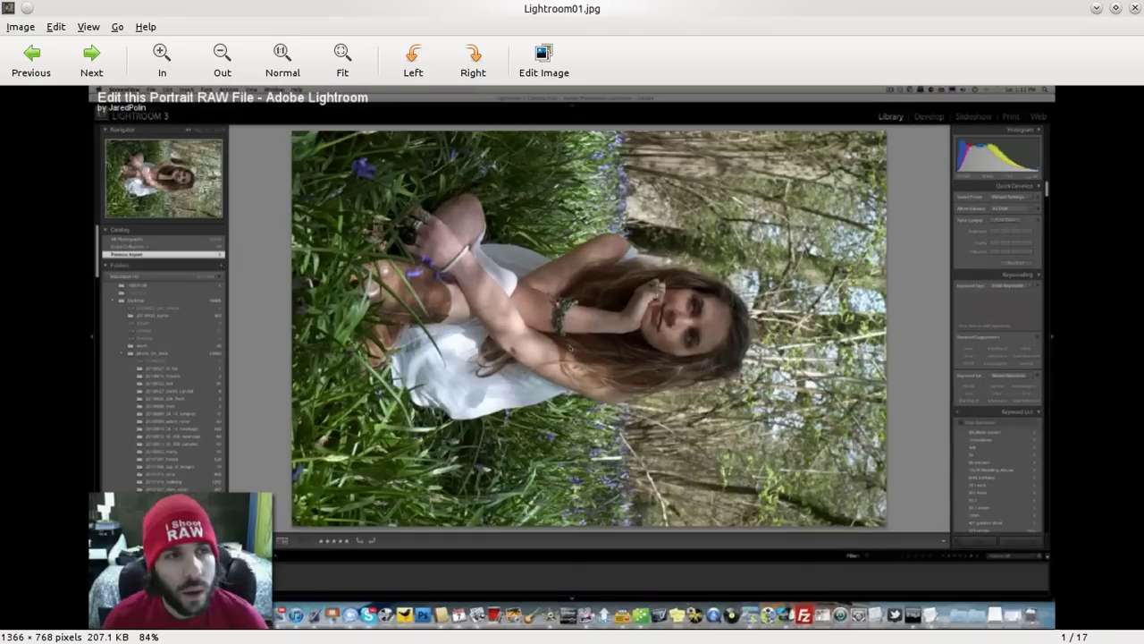
key(Left)
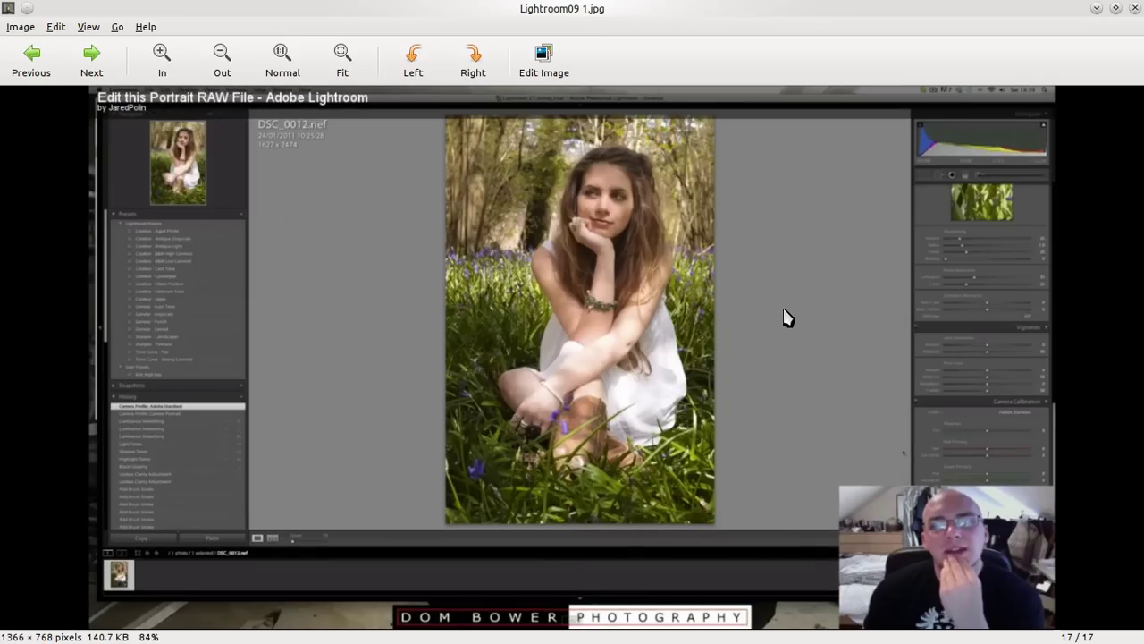
key(alt+Tab)
Pull the tone curve into an S shape, then apply the Rom tone-curve preset
click(1021, 302)
click(1017, 283)
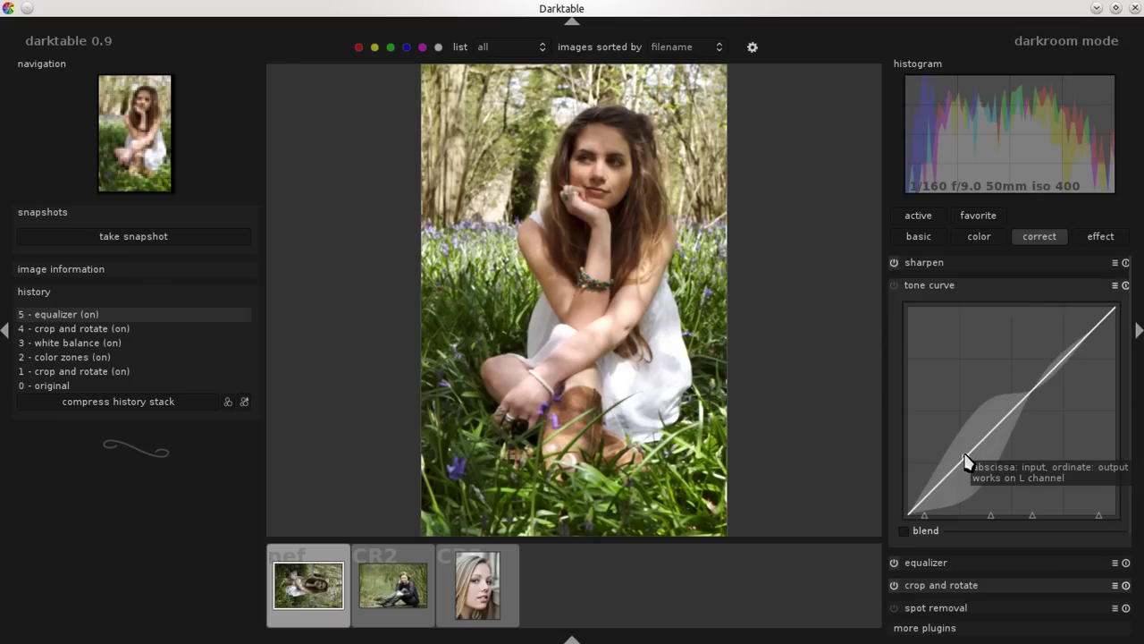
drag(968, 462, 971, 467)
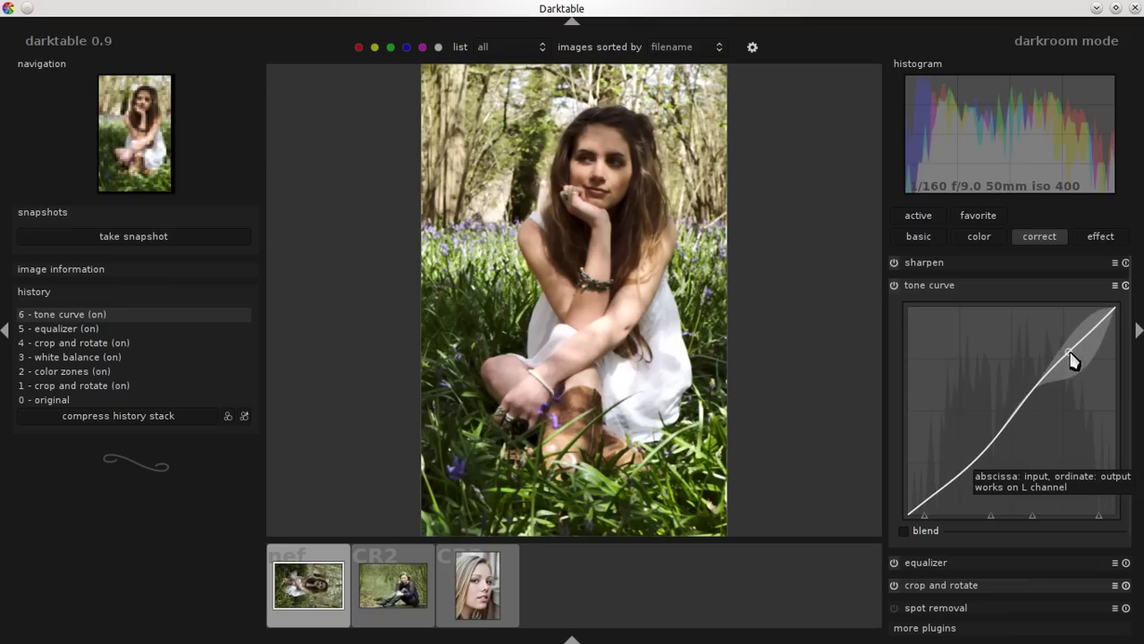
drag(1071, 358, 1071, 343)
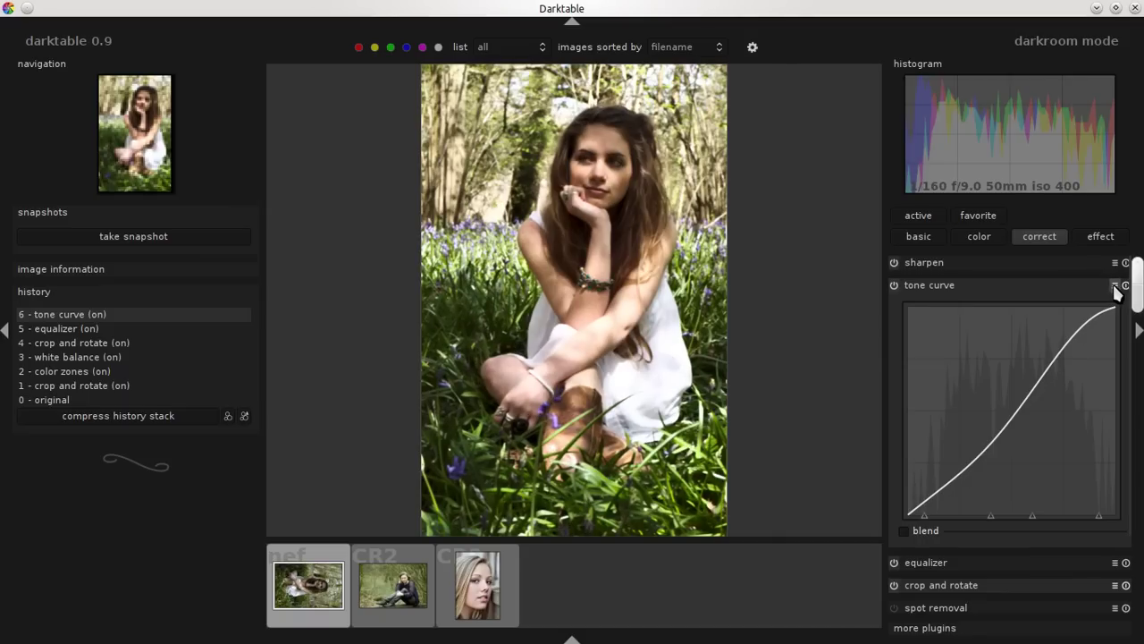
click(1113, 286)
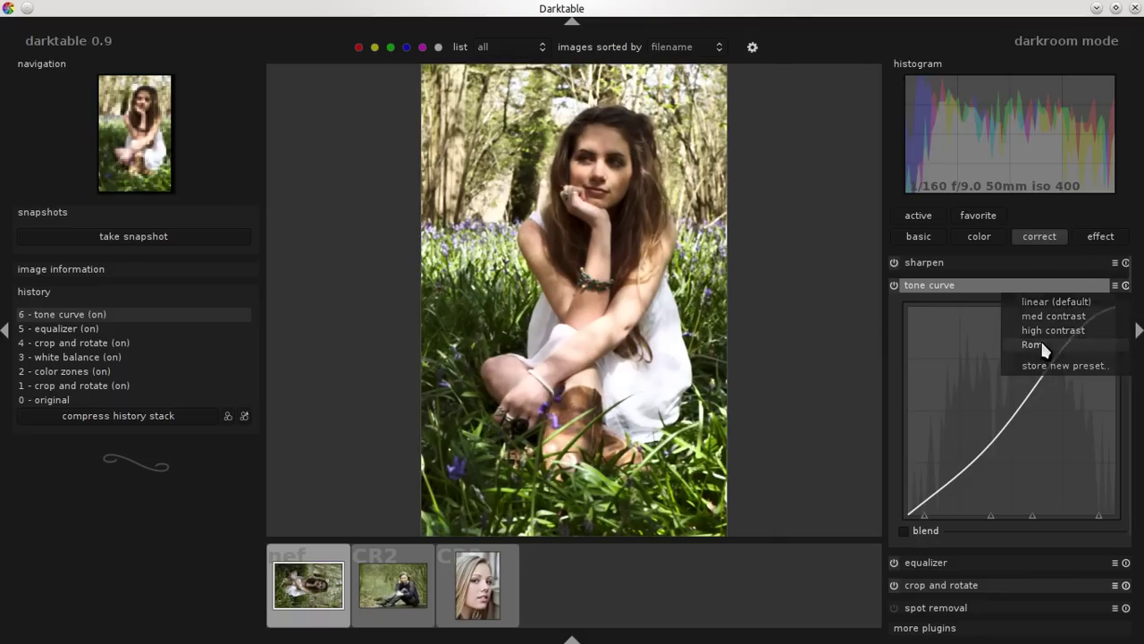
click(1040, 343)
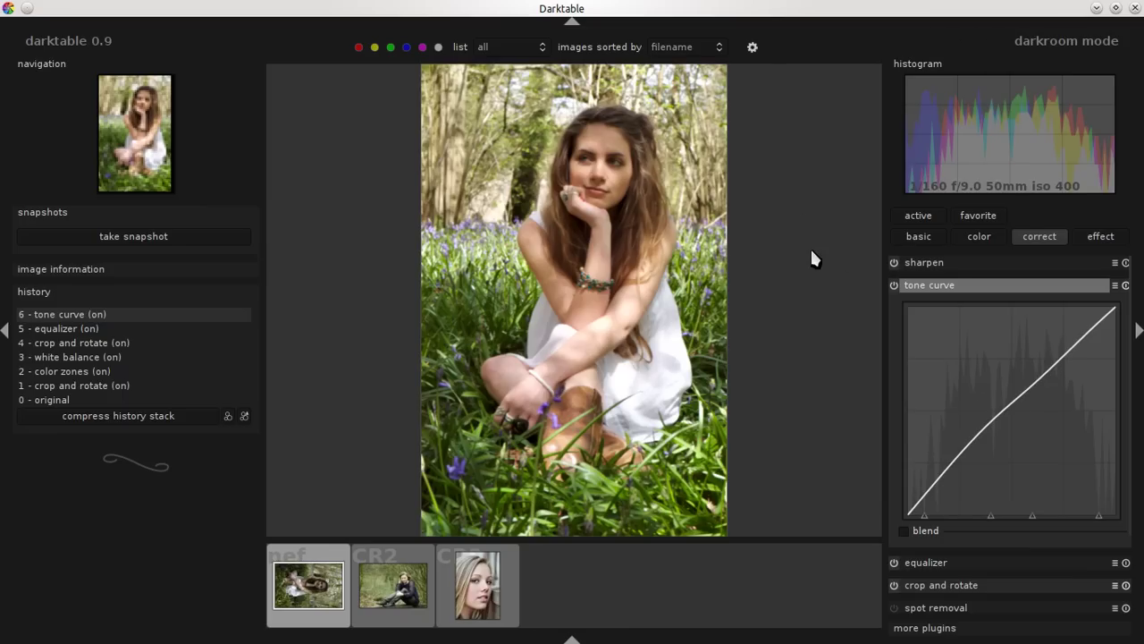
key(alt+Tab)
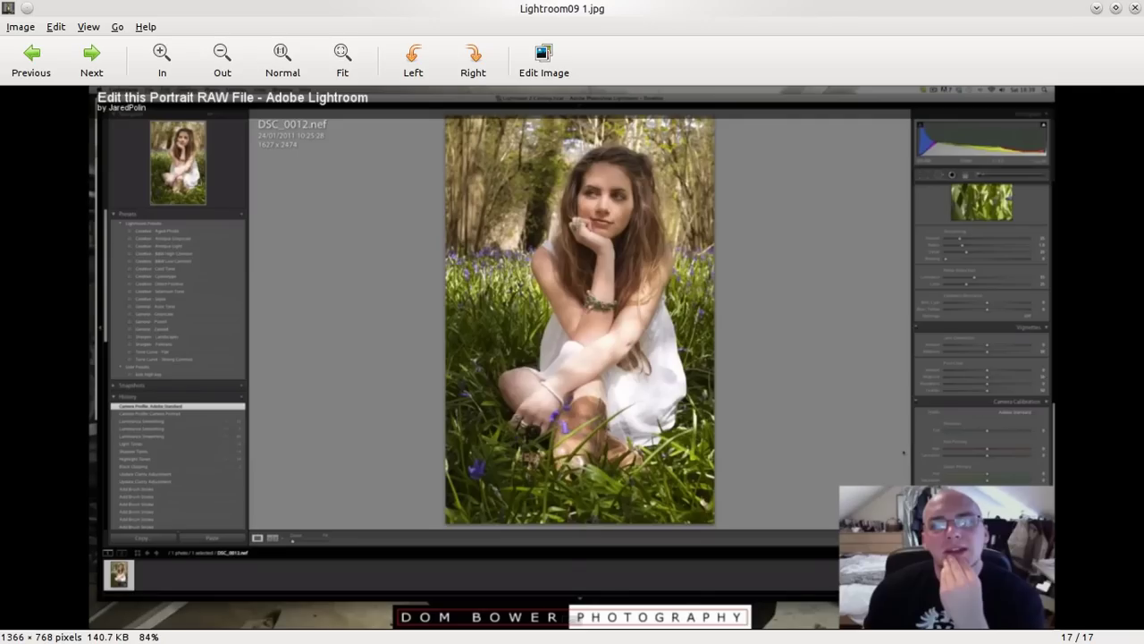
key(alt+Tab)
key(alt+Tab)
key(alt+Tab)
key(alt+Tab)
key(alt+Tab)
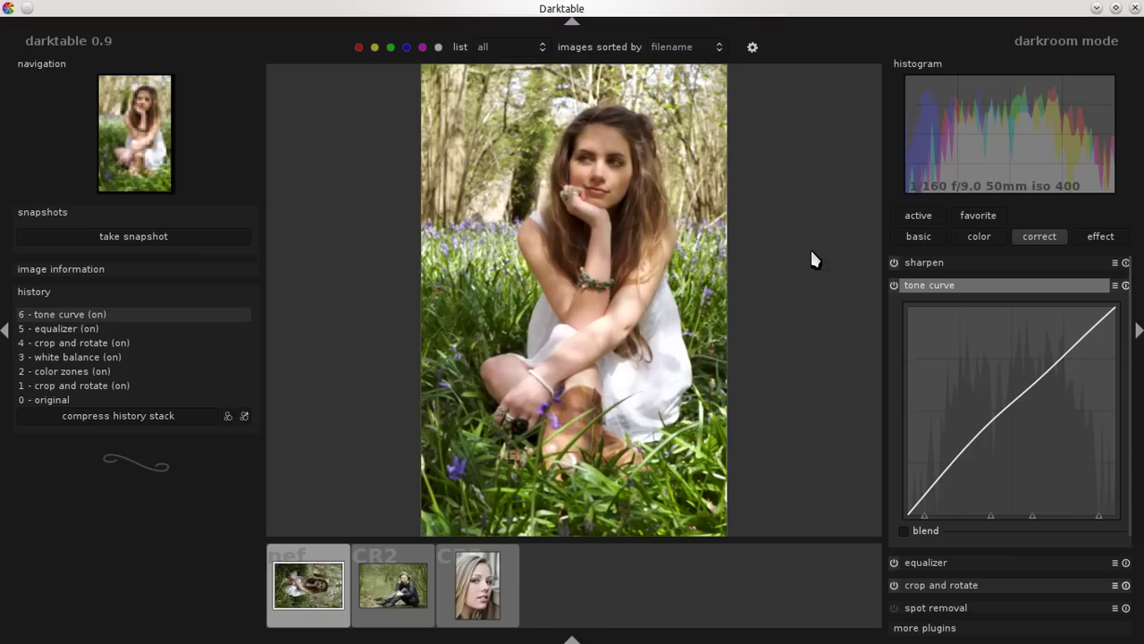
key(alt+Tab)
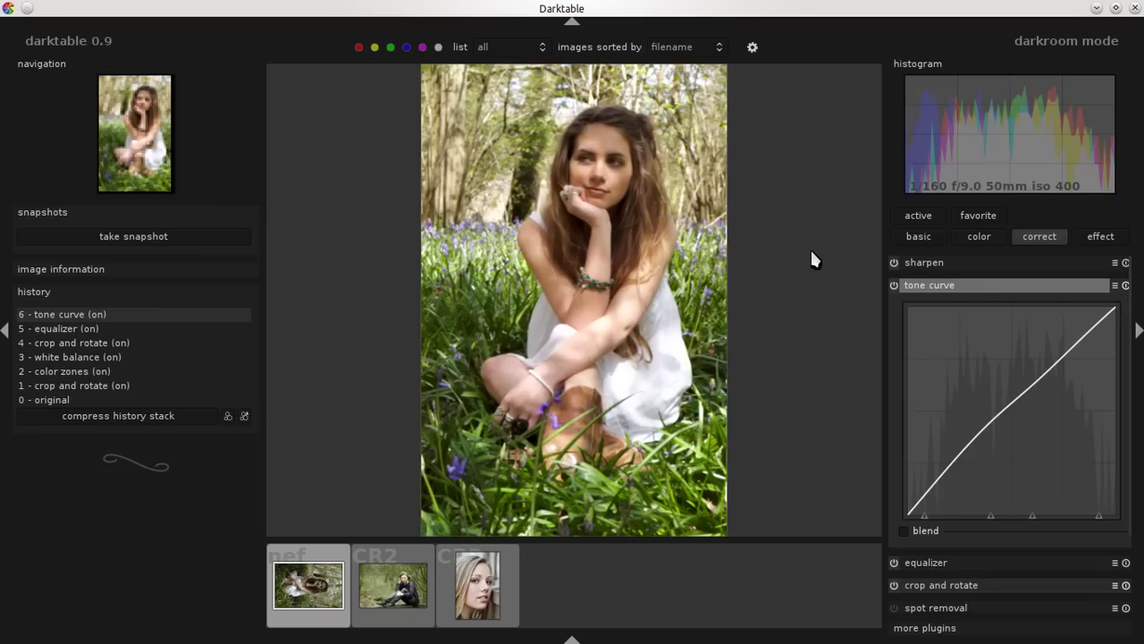
click(83, 388)
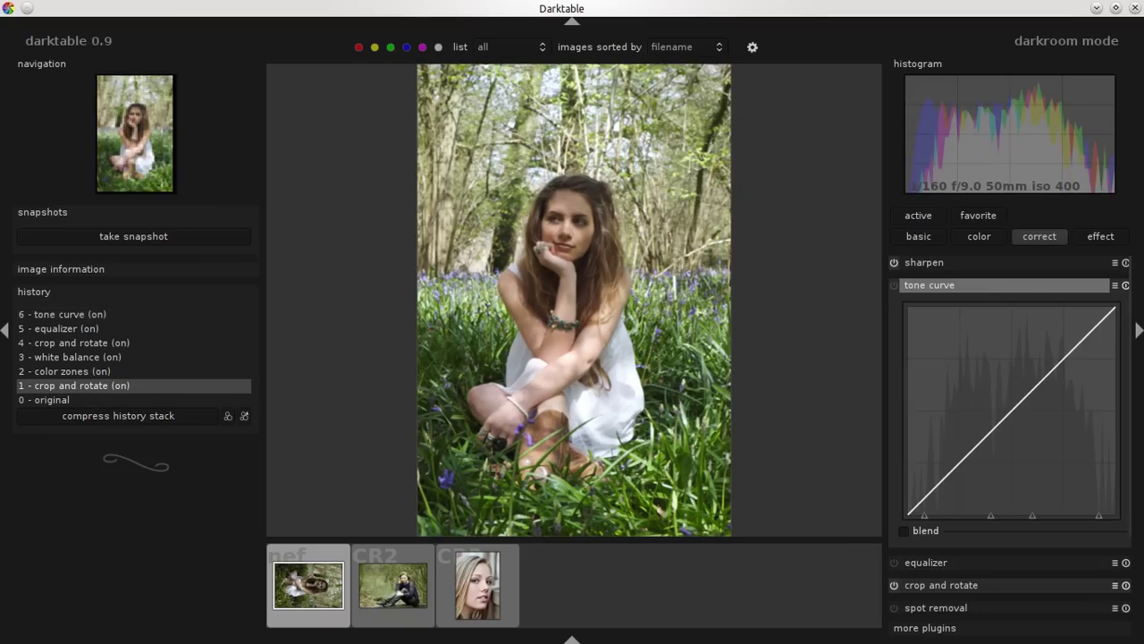
click(85, 316)
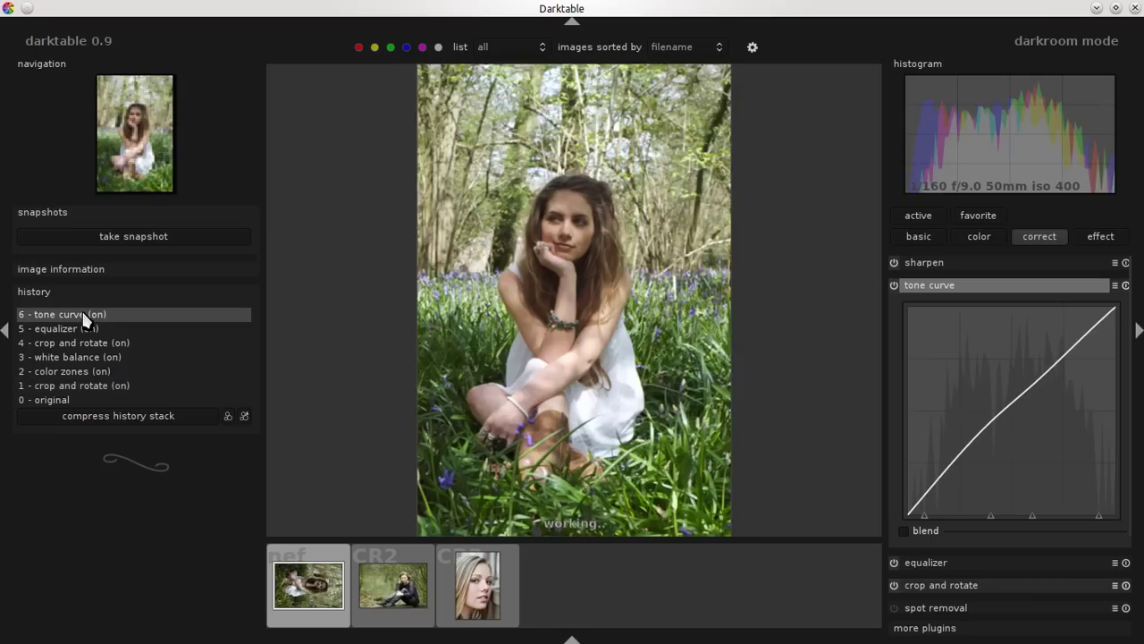
click(85, 385)
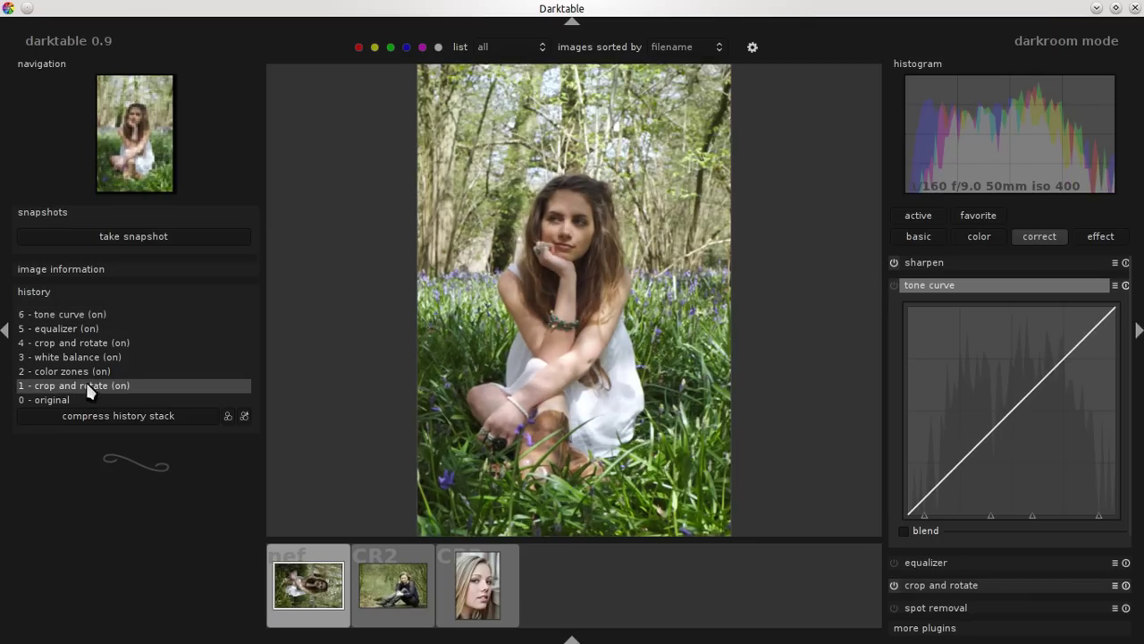
click(84, 316)
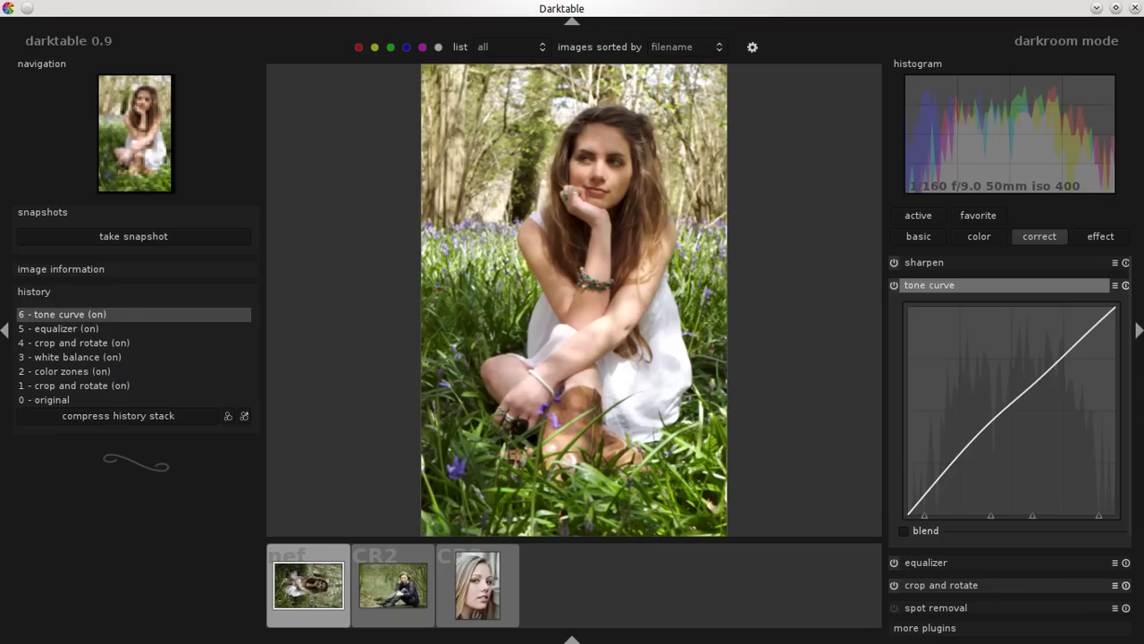
key(alt+Tab)
key(alt+Tab)
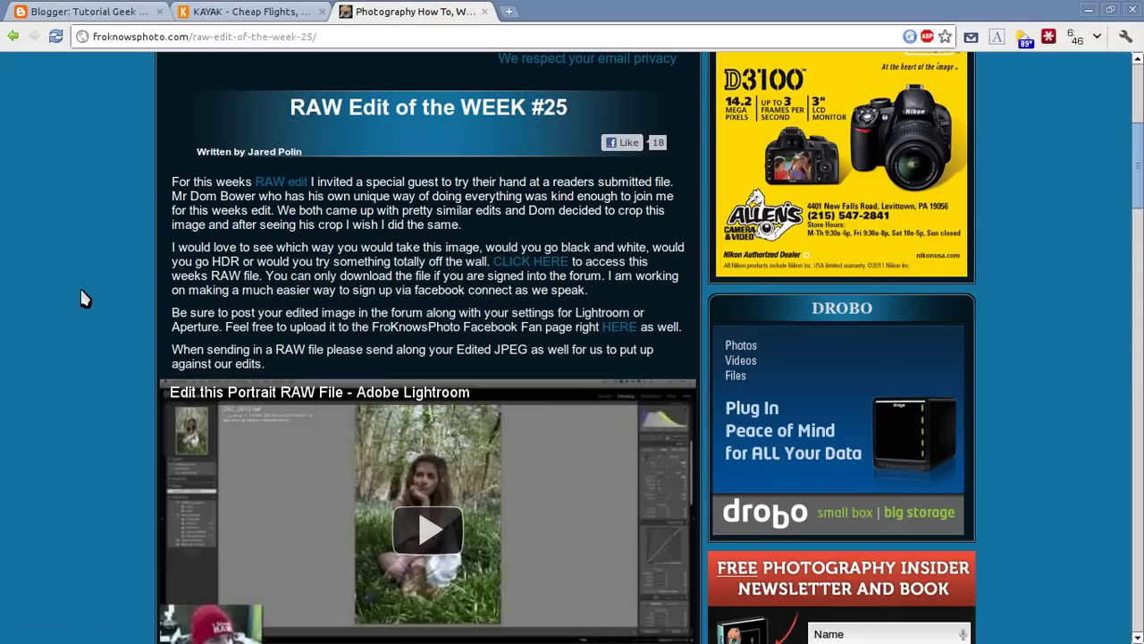
scroll(82, 292, up, 5)
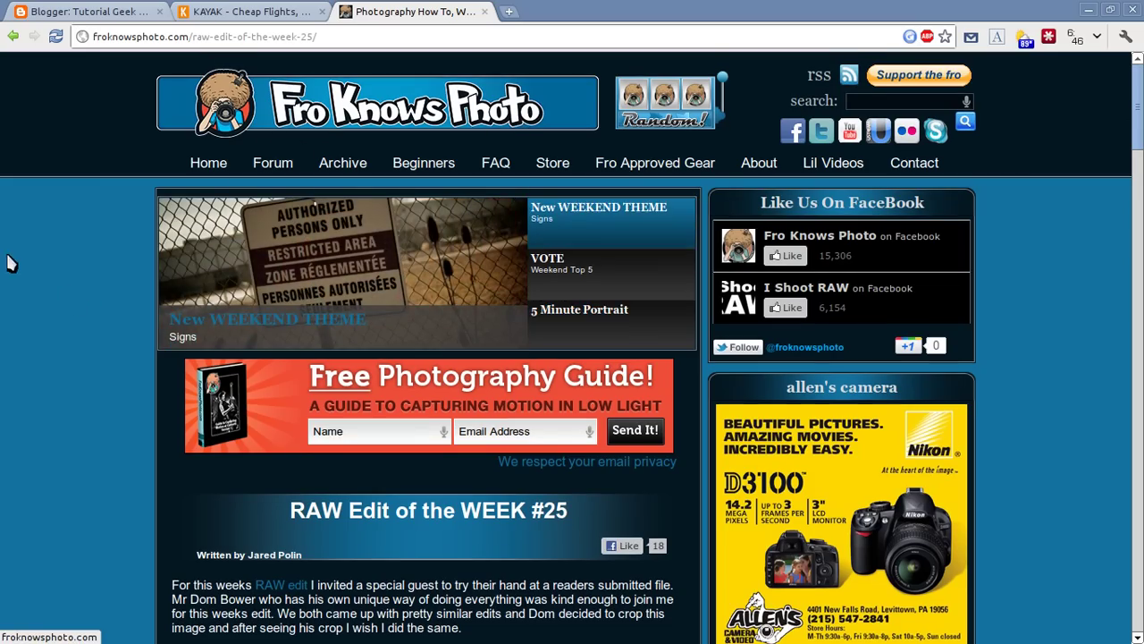
scroll(69, 264, down, 10)
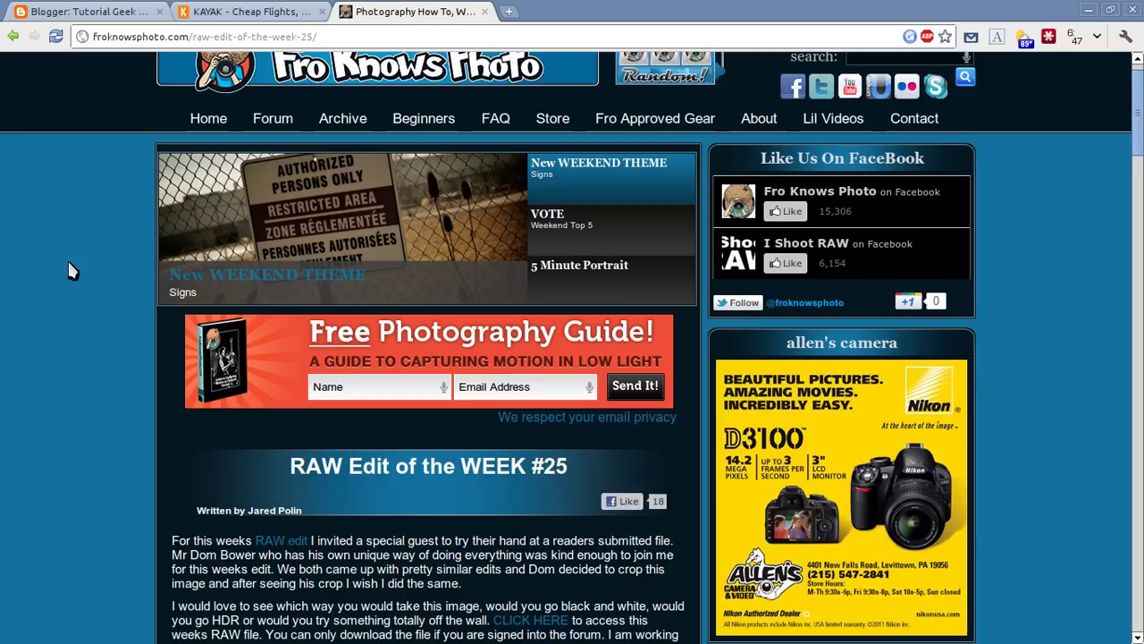
scroll(64, 259, down, 4)
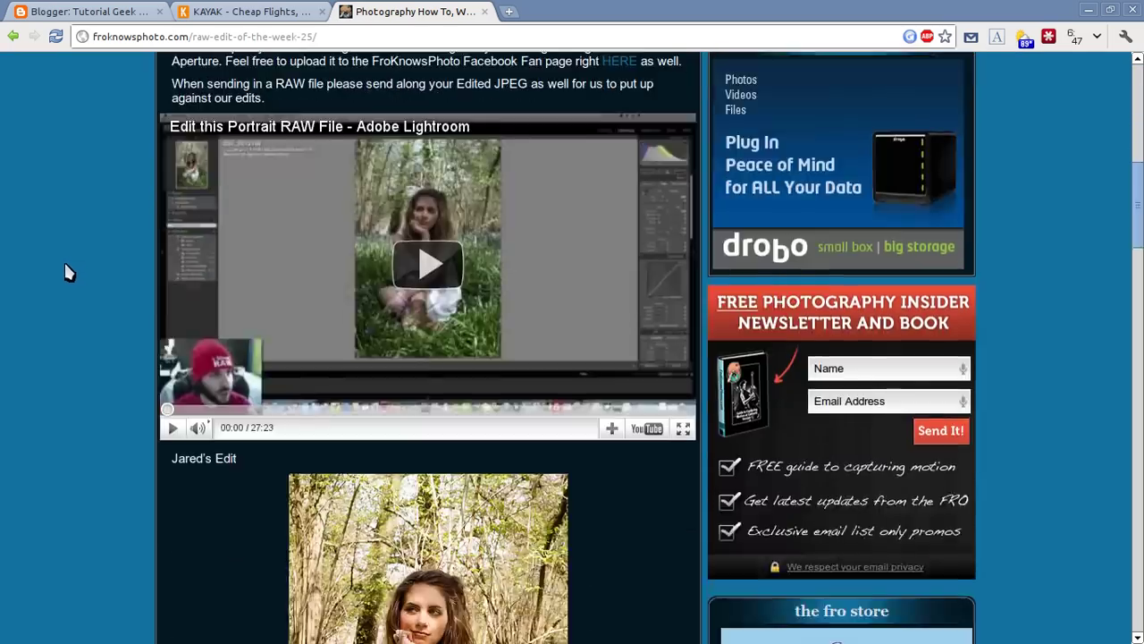
scroll(64, 260, up, 5)
scroll(64, 260, down, 3)
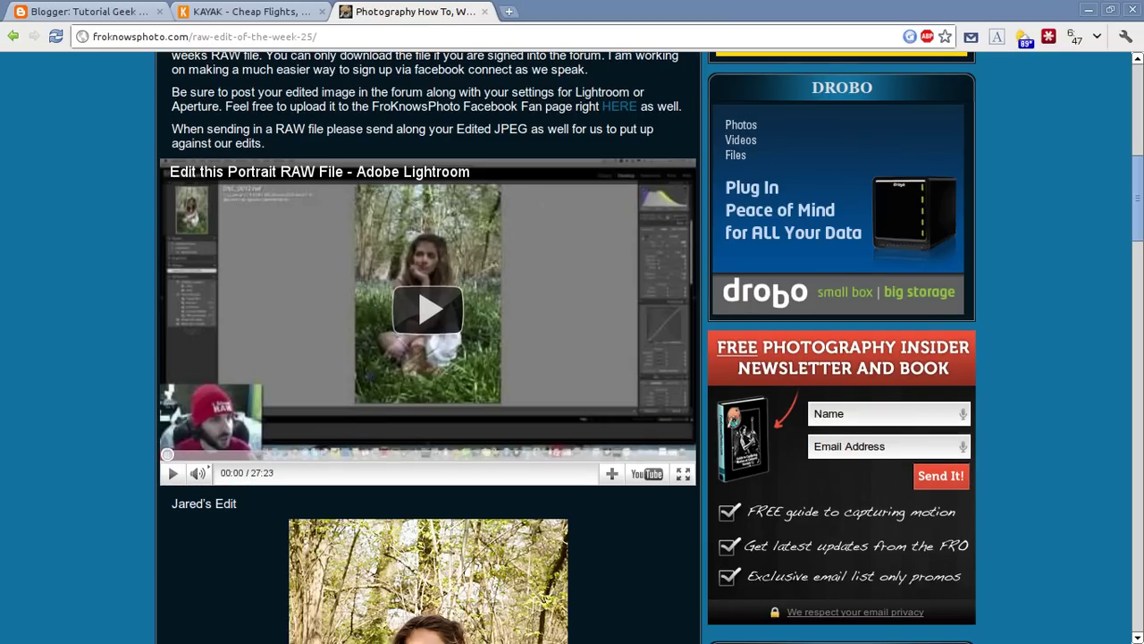
scroll(63, 264, up, 1)
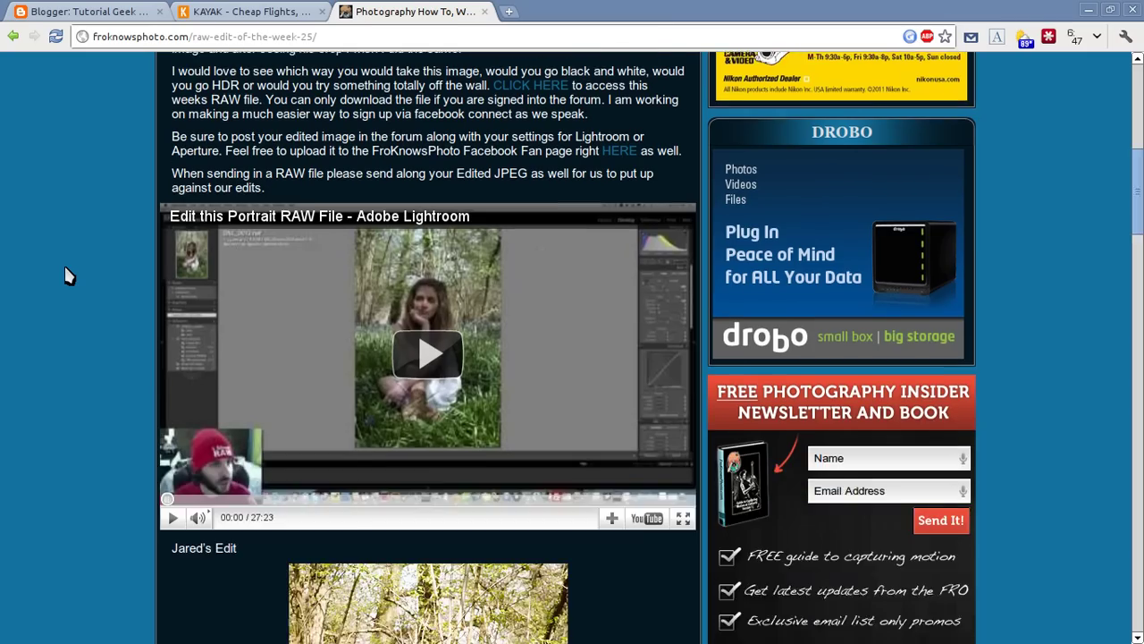
scroll(63, 264, down, 2)
scroll(65, 261, up, 3)
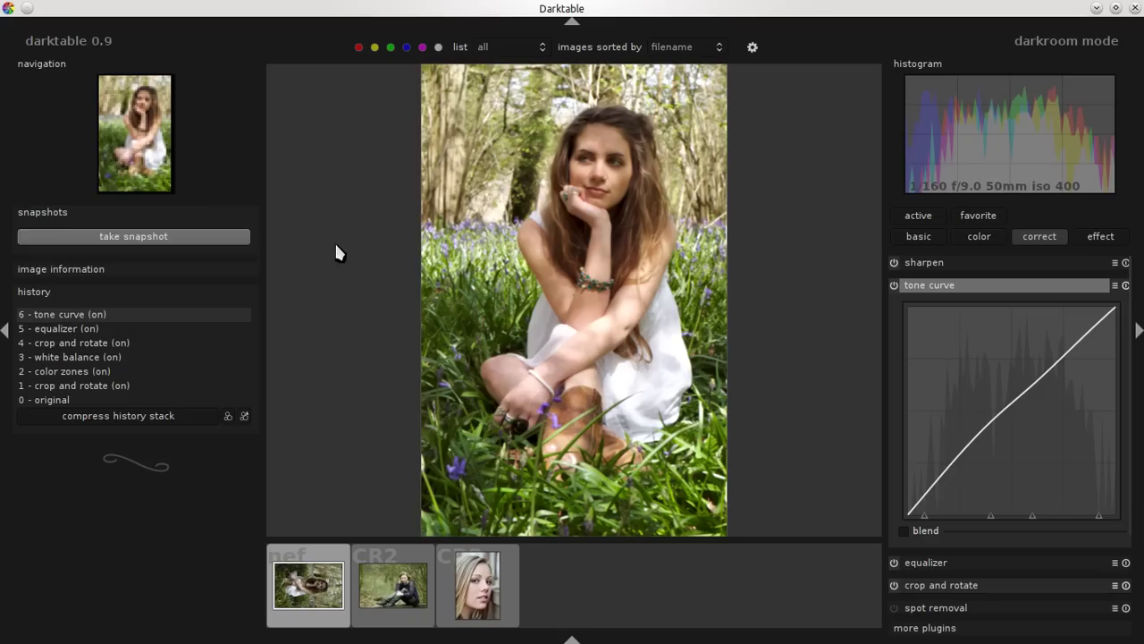